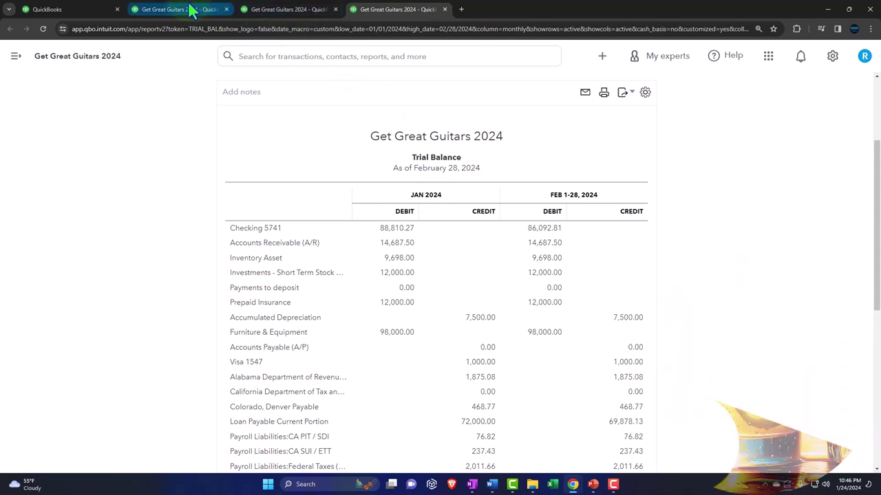
# - Open the Balance Sheet report for Get Great Guitars 2024 and review its current and fixed asset lines
pyautogui.click(187, 9)
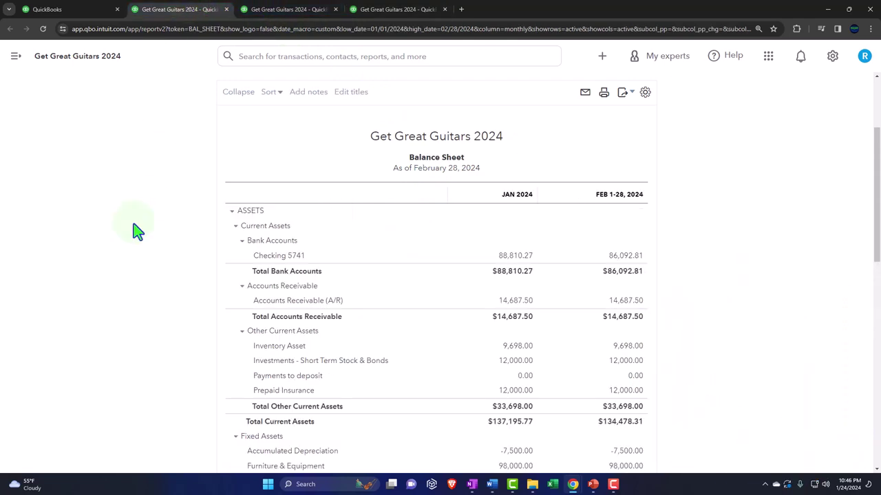
pyautogui.hotkey('ctrl', '+')
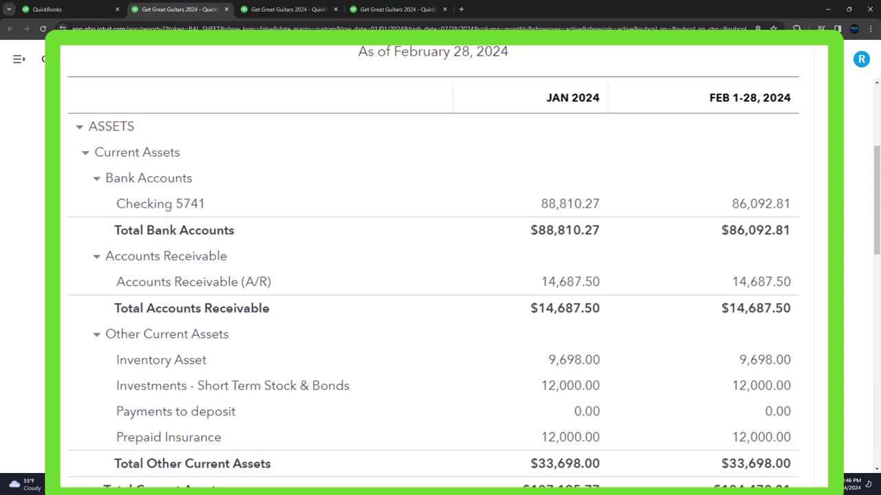
pyautogui.scroll(-2, 170, 241)
pyautogui.scroll(-3, 170, 241)
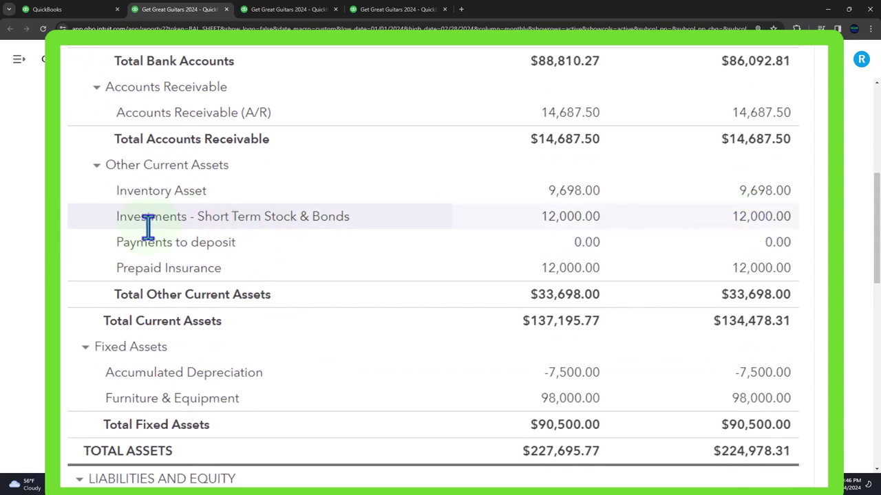
pyautogui.scroll(2, 137, 234)
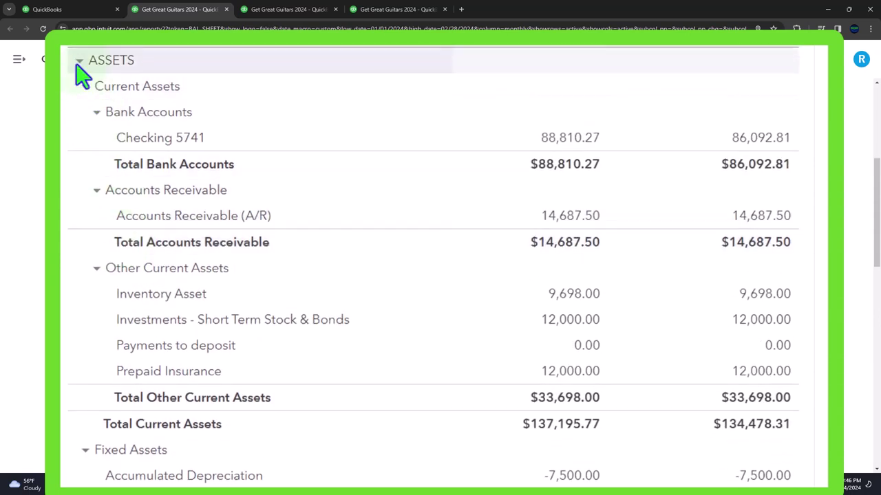
# - Collapse the Assets and the Liabilities and Equity sections of the Balance Sheet and enlarge the report
pyautogui.click(77, 60)
pyautogui.click(79, 88)
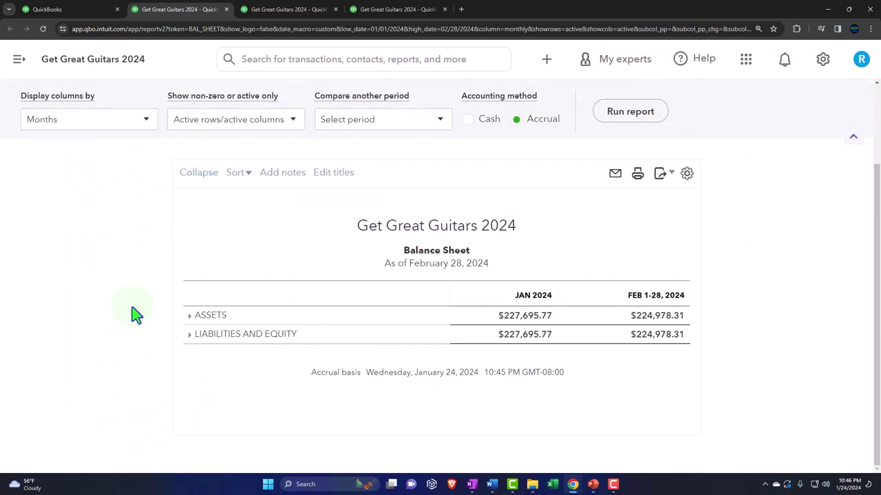
pyautogui.hotkey('ctrl', '+')
pyautogui.hotkey('ctrl', '+')
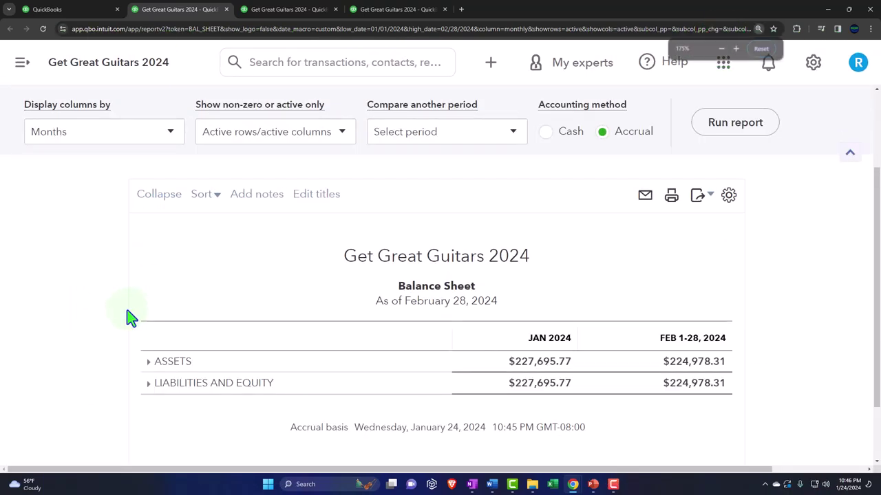
pyautogui.scroll(-2, 119, 317)
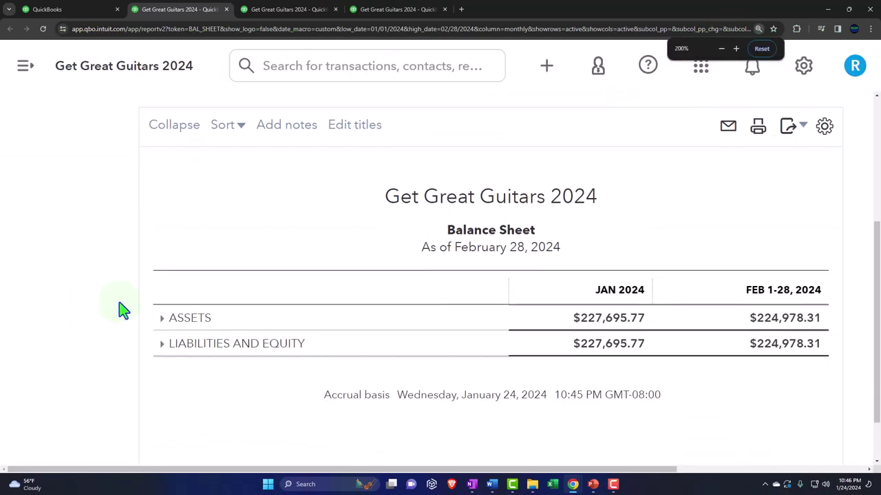
# - Expand the Assets section and collapse its Accounts Receivable and Other Current Assets groups
pyautogui.click(161, 318)
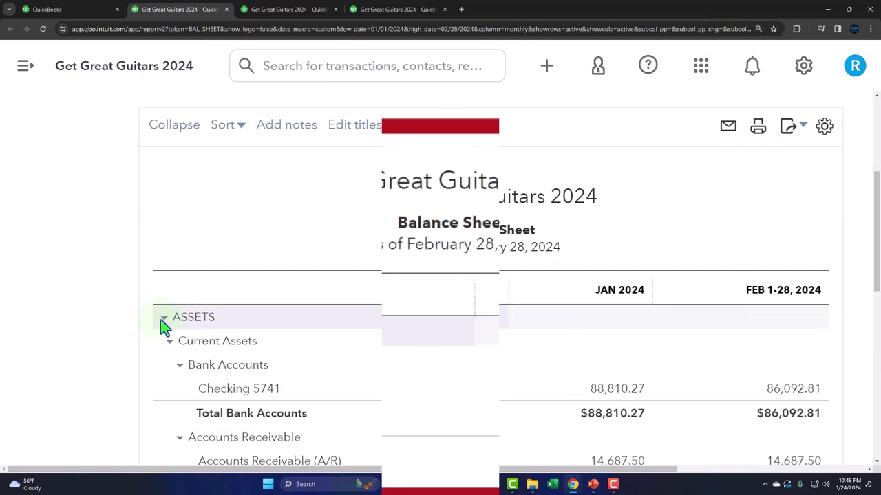
pyautogui.click(63, 372)
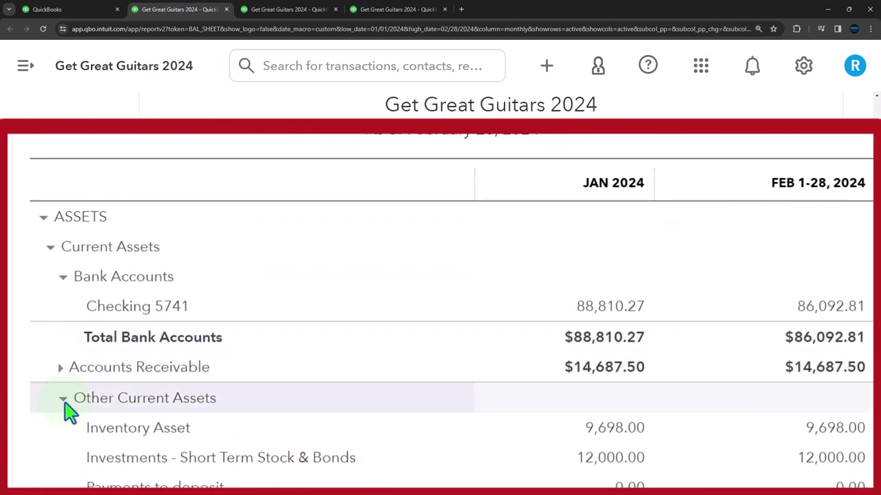
pyautogui.click(63, 402)
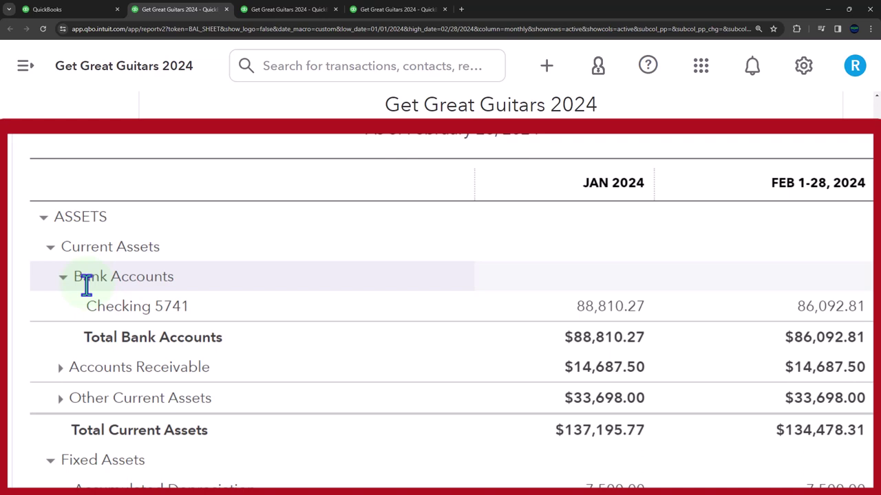
pyautogui.scroll(-3, 87, 285)
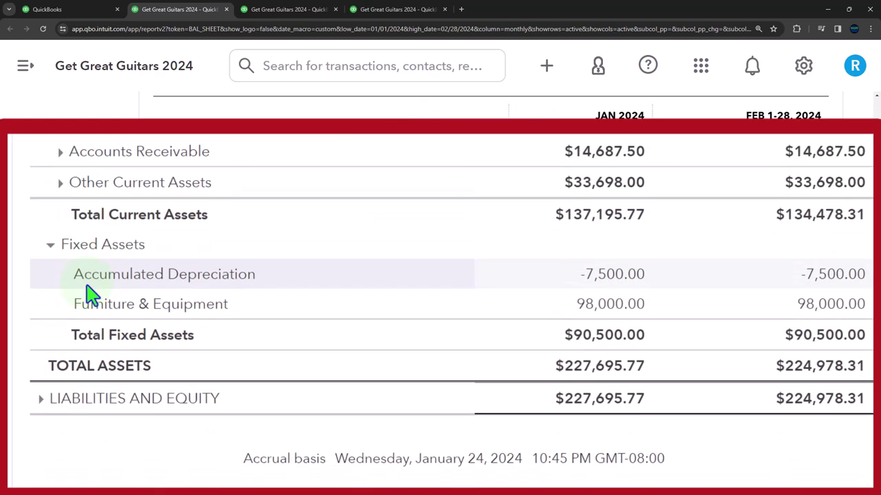
# - Expand Liabilities and Equity, and collapse its Liabilities and Equity subgroups to single lines
pyautogui.click(40, 398)
pyautogui.click(51, 429)
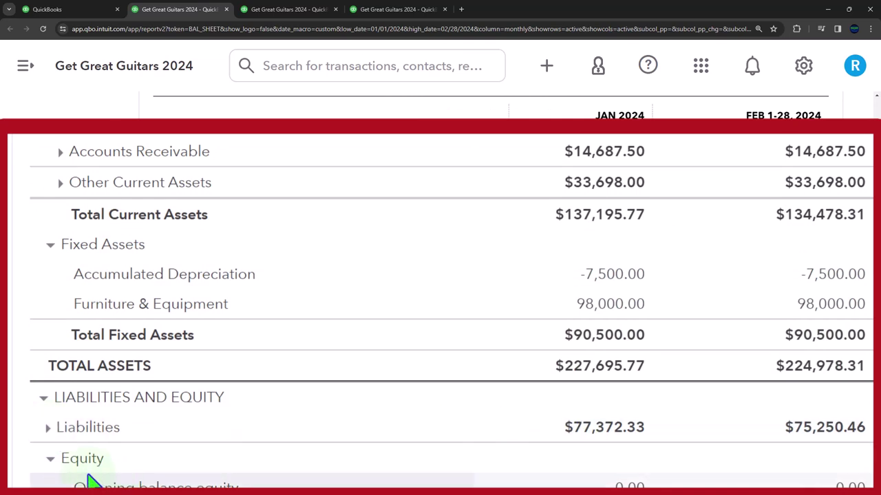
pyautogui.click(51, 460)
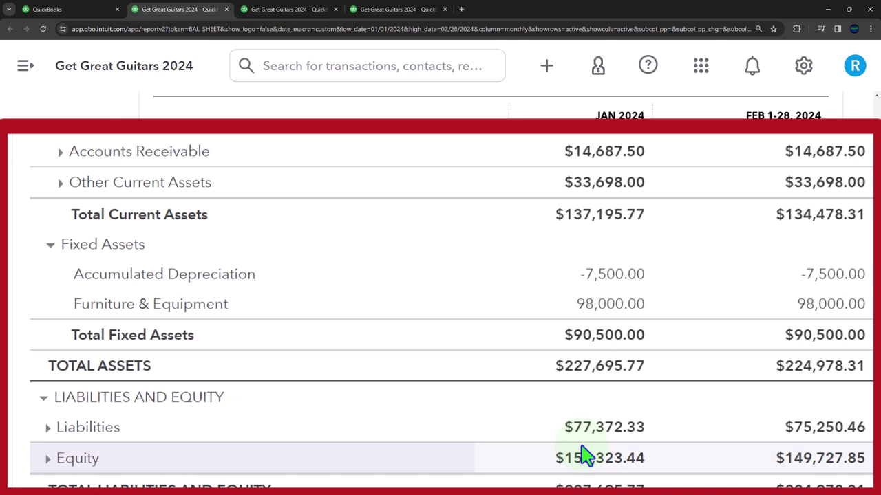
# - Collapse the Fixed Assets group and compare the January and February columns of the condensed Balance Sheet
pyautogui.scroll(3, 583, 456)
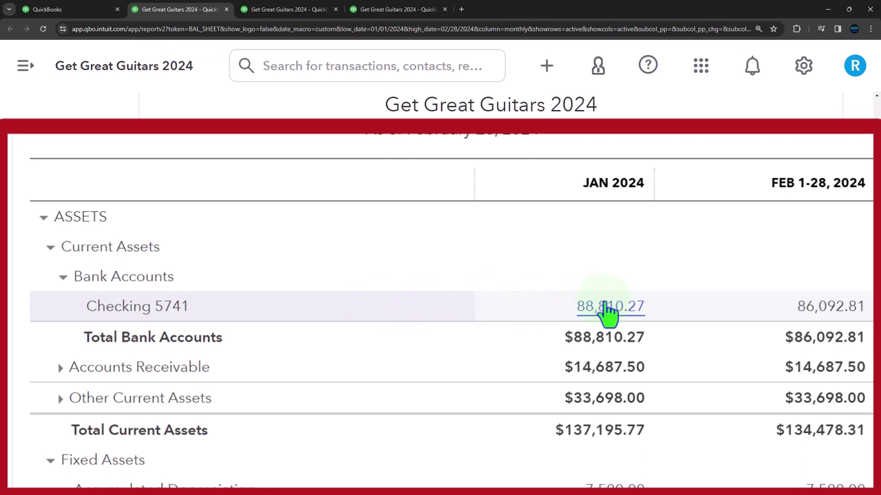
pyautogui.scroll(-2, 608, 313)
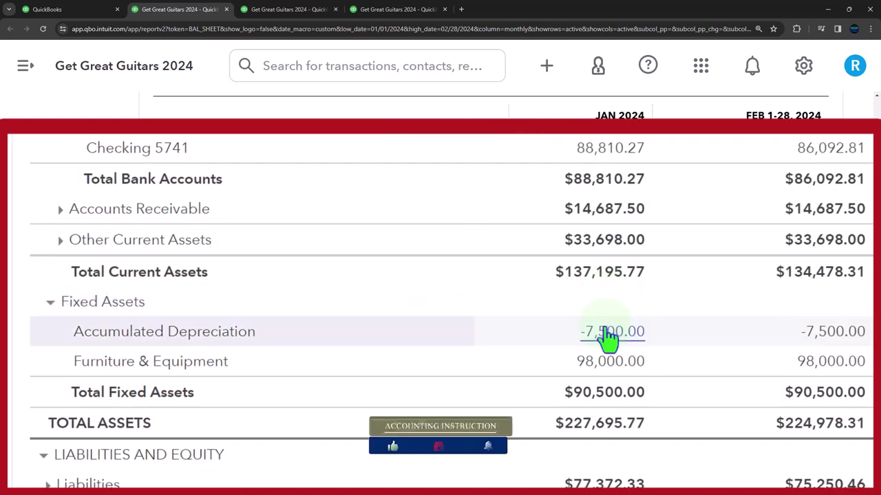
pyautogui.click(52, 304)
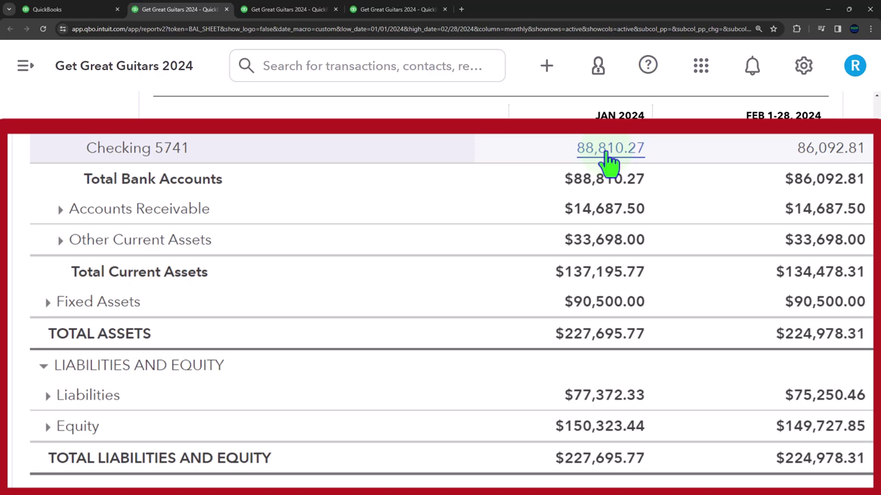
pyautogui.scroll(4, 609, 161)
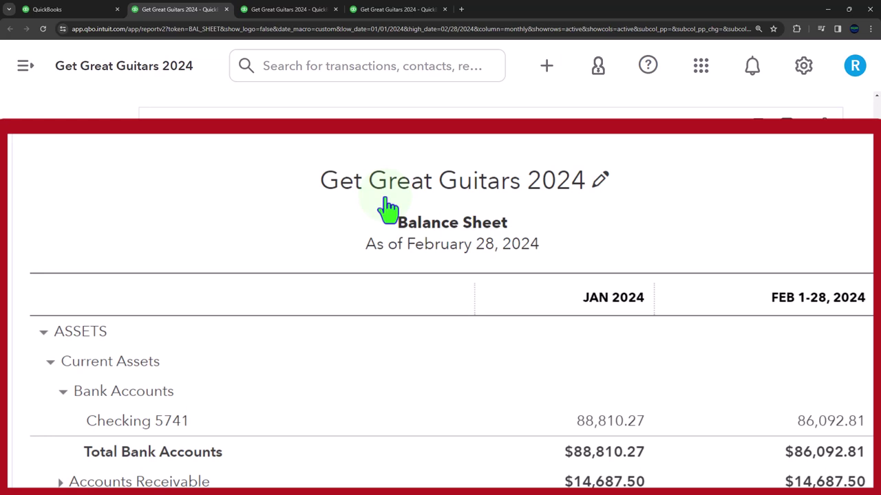
pyautogui.scroll(-2, 387, 207)
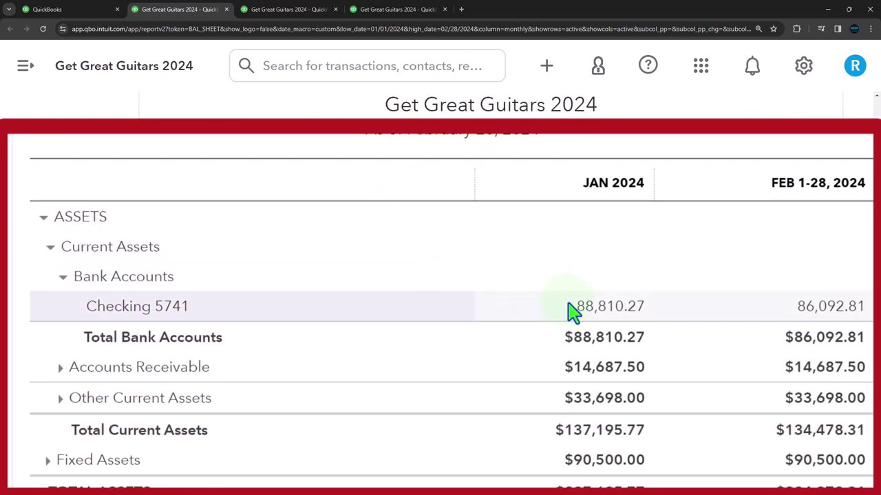
pyautogui.scroll(-1, 573, 311)
pyautogui.scroll(-1, 574, 310)
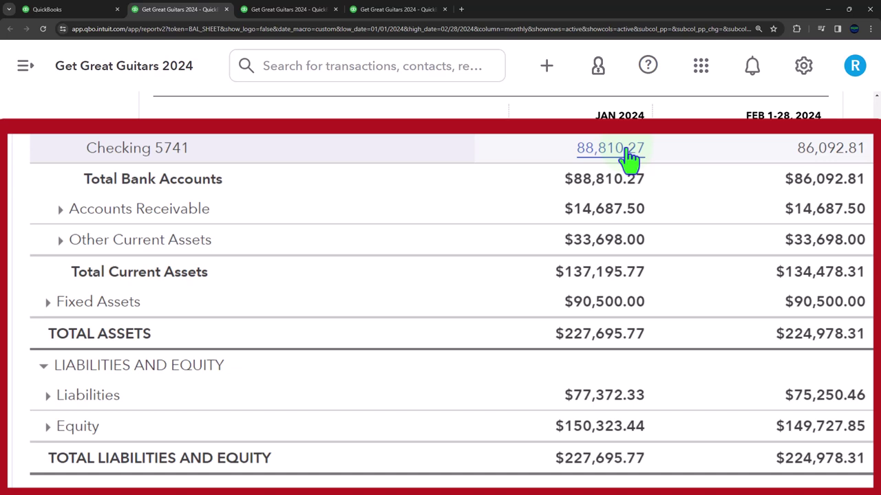
# - Switch to the Profit and Loss report and examine its January and February income and cost columns
pyautogui.click(292, 12)
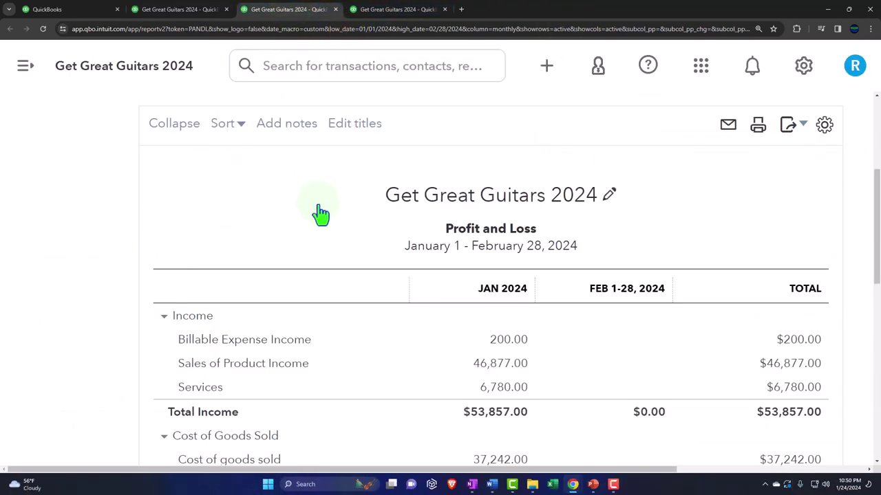
pyautogui.hotkey('ctrl', '-')
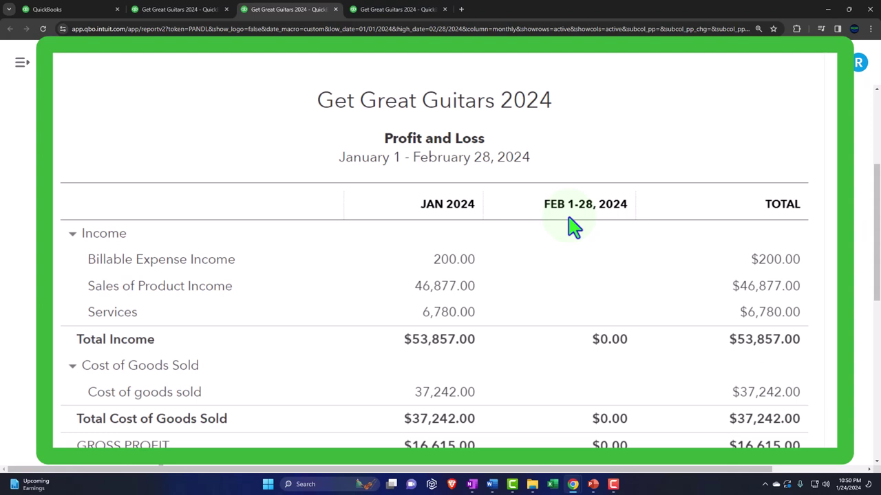
pyautogui.scroll(-1, 573, 227)
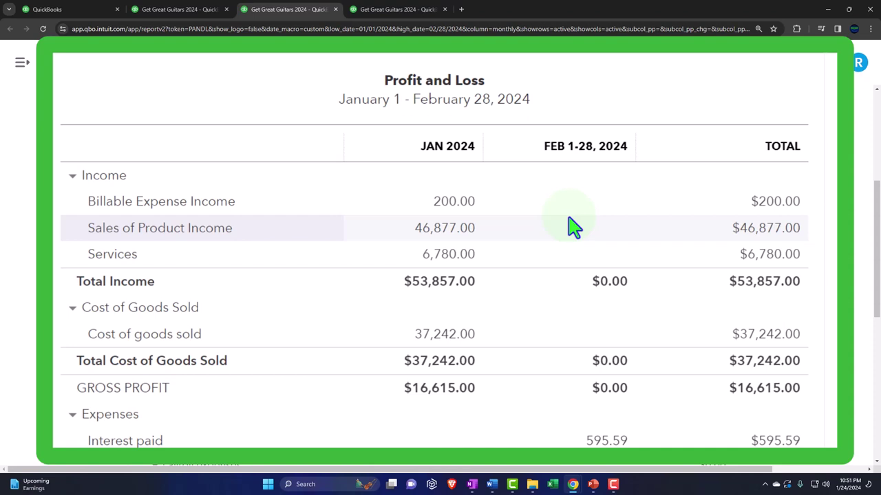
# - Return to the Balance Sheet and expand the Accounts Receivable and Other Current Assets groups to review their accounts
pyautogui.click(187, 12)
pyautogui.scroll(3, 114, 207)
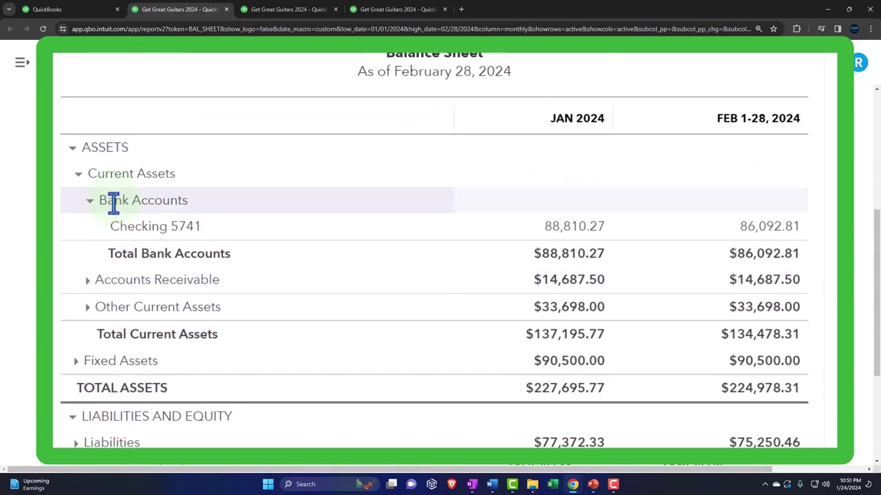
pyautogui.click(87, 282)
pyautogui.scroll(-1, 88, 296)
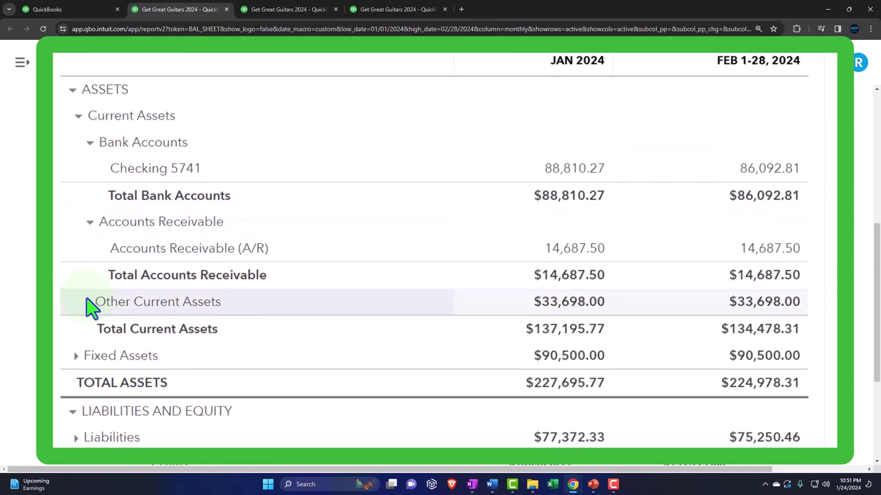
pyautogui.click(88, 302)
pyautogui.scroll(-3, 88, 308)
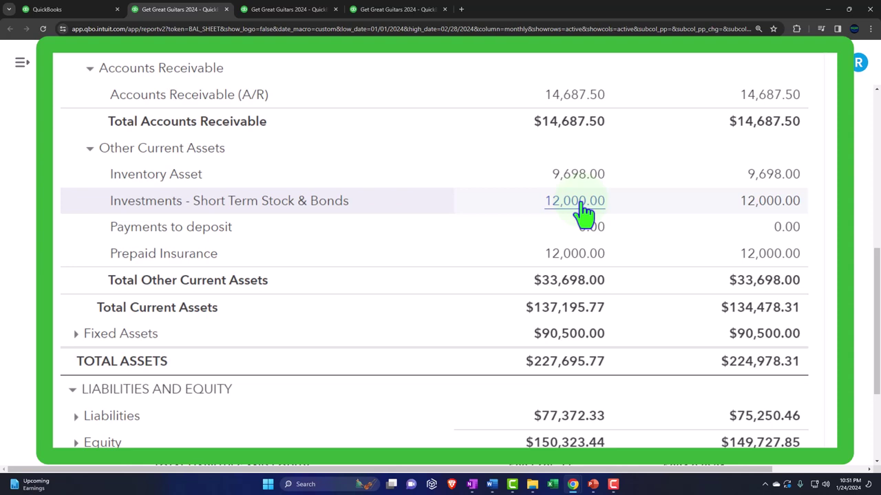
pyautogui.scroll(-1, 583, 215)
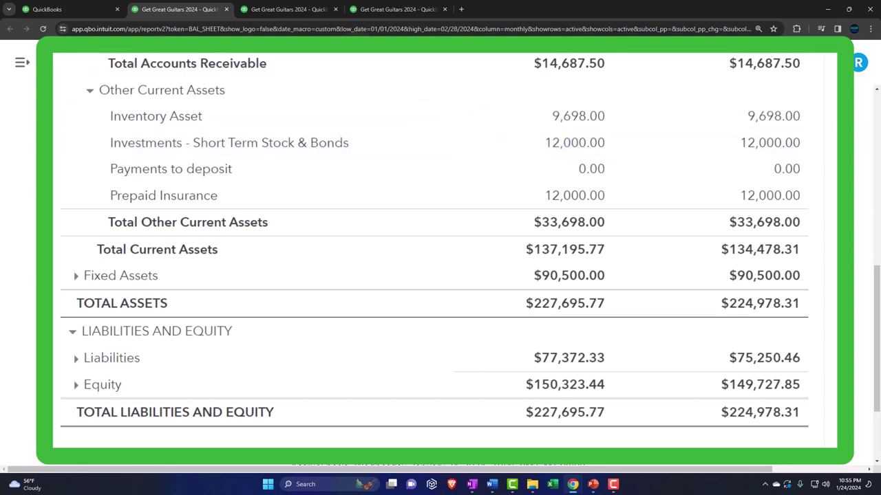
# - Check the income and expense lines on the Profit and Loss report and return to the Balance Sheet
pyautogui.click(297, 10)
pyautogui.scroll(-1, 296, 223)
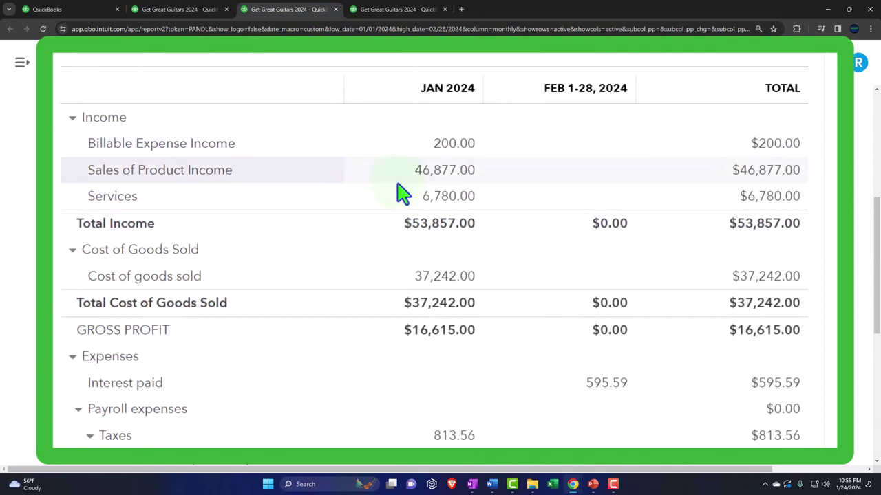
pyautogui.click(202, 11)
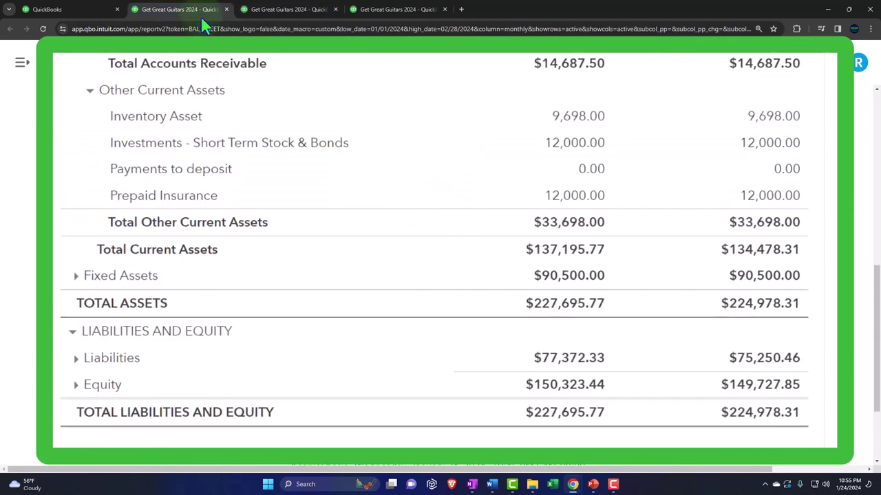
# - Open the transaction report behind the Checking account's February balance on the Balance Sheet
pyautogui.scroll(4, 357, 205)
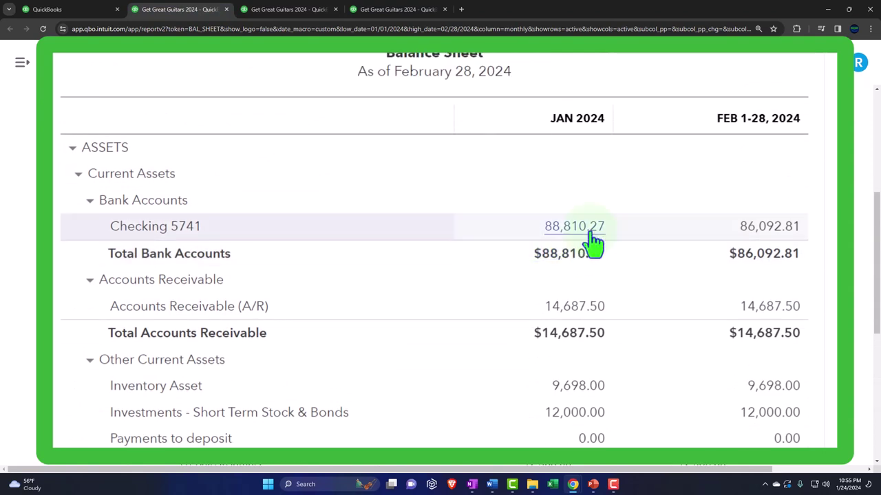
pyautogui.click(750, 230)
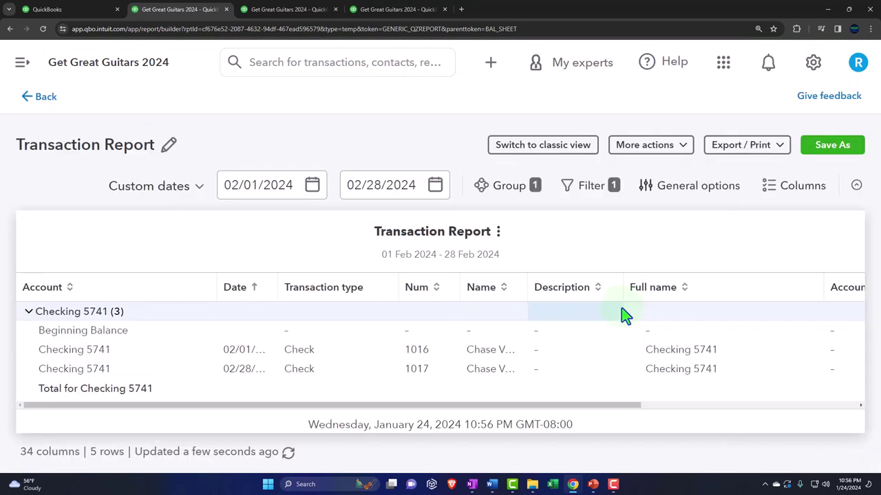
pyautogui.hotkey('ctrl', '-')
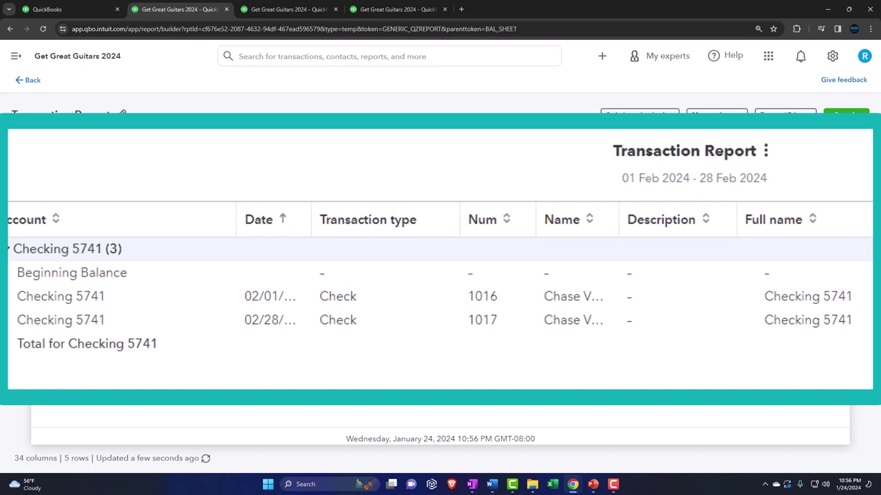
# - Go back from the transaction report to the Balance Sheet and examine the Other Current Assets accounts
pyautogui.click(33, 84)
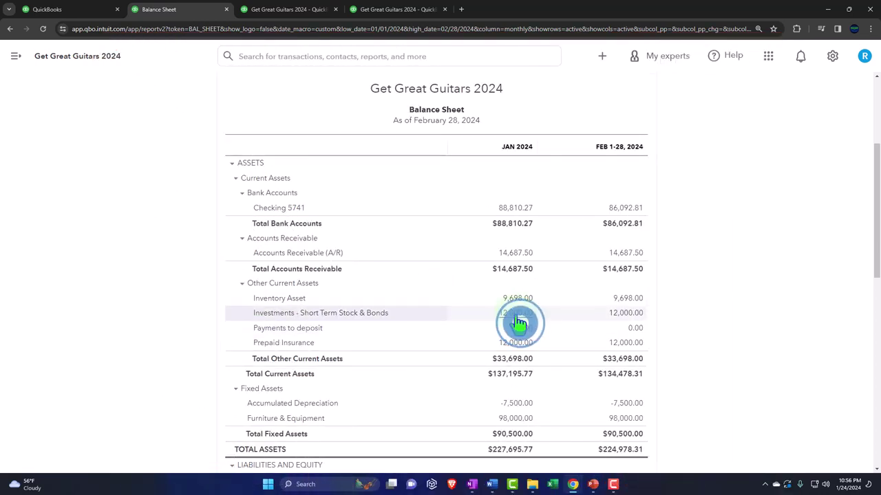
pyautogui.hotkey('ctrl', '+')
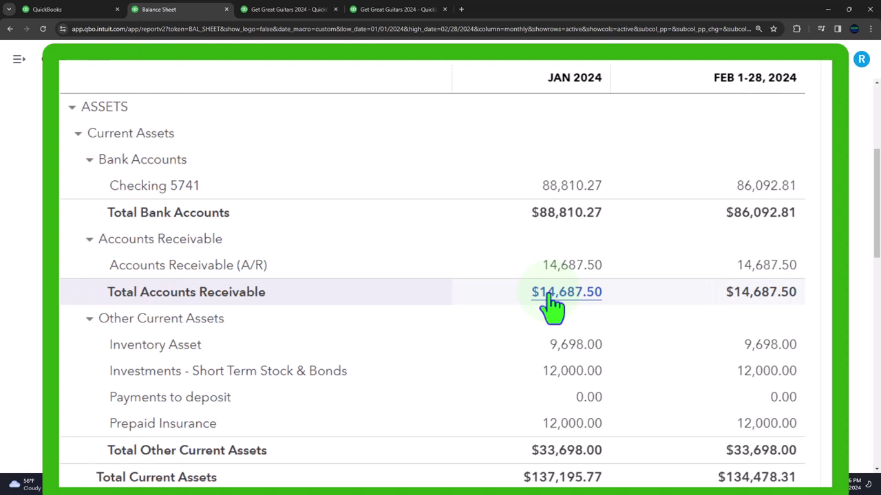
pyautogui.scroll(3, 518, 323)
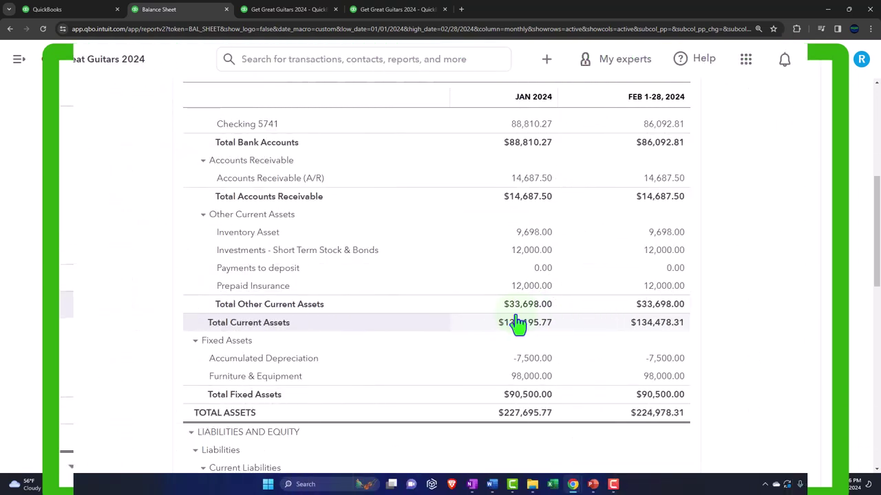
pyautogui.scroll(-2, 443, 309)
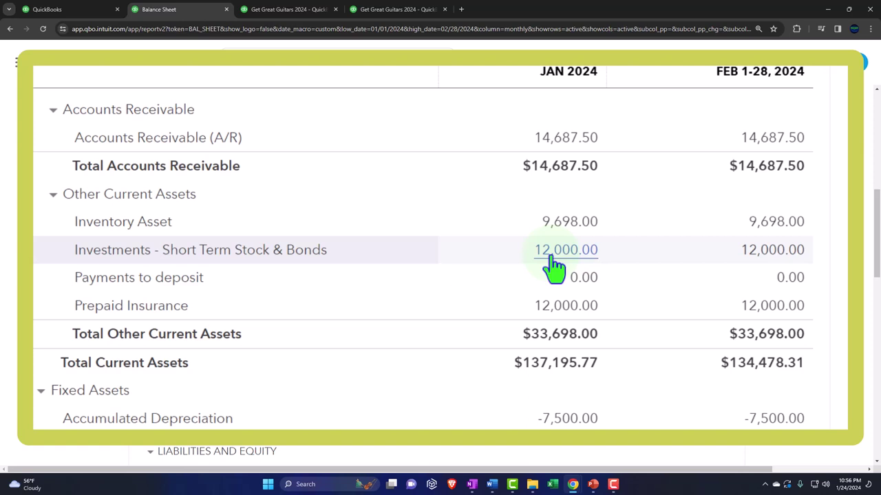
# - Compare the January and February balances of the current and fixed asset accounts and look over the transaction types available for a new entry
pyautogui.scroll(1, 553, 269)
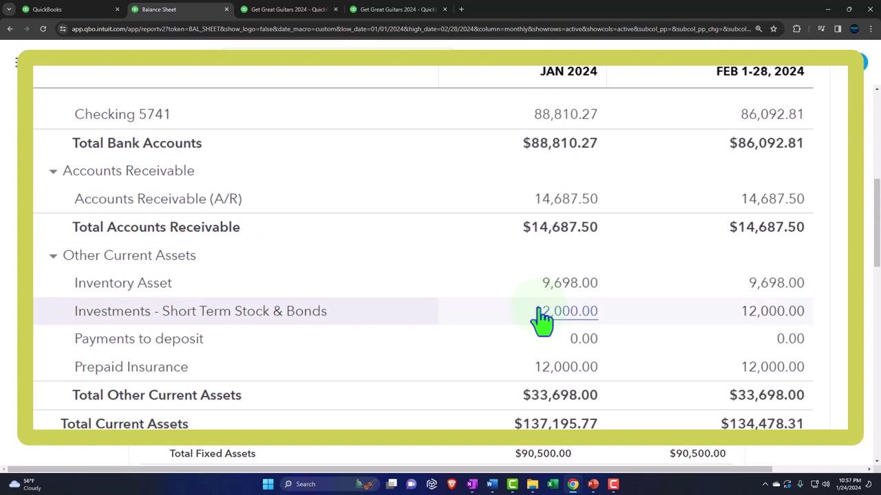
pyautogui.scroll(-1, 542, 318)
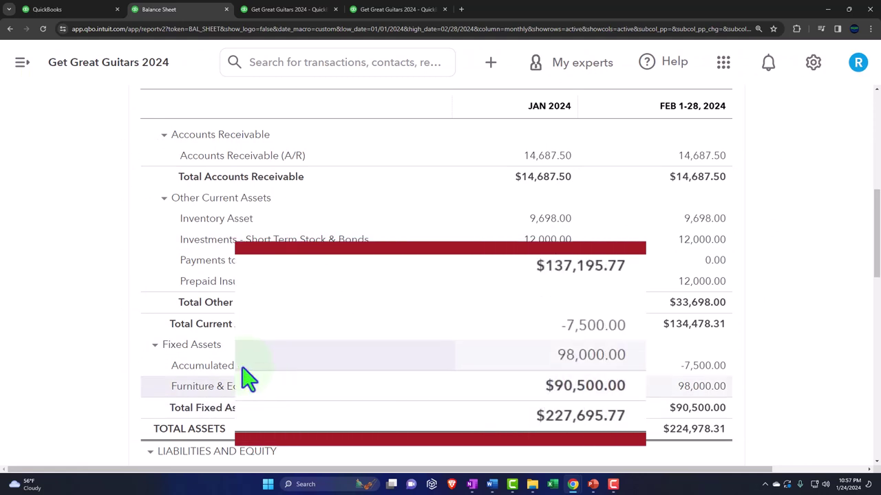
pyautogui.scroll(-1, 246, 378)
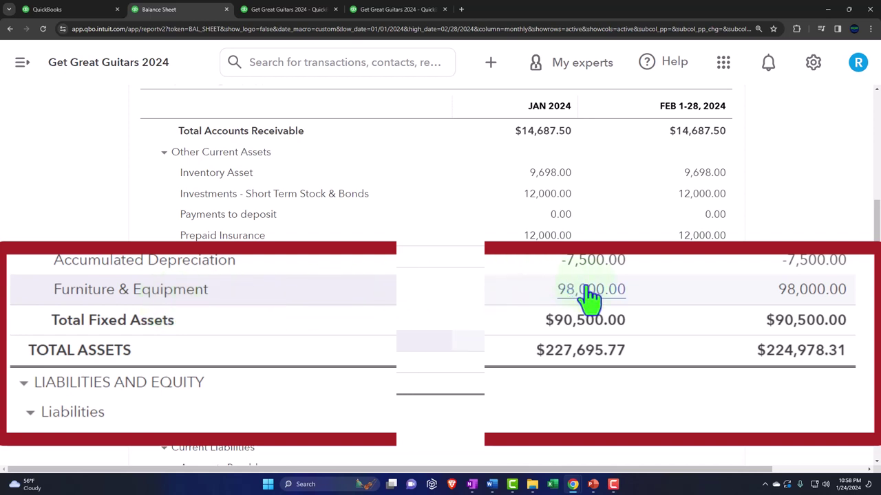
pyautogui.scroll(1, 545, 346)
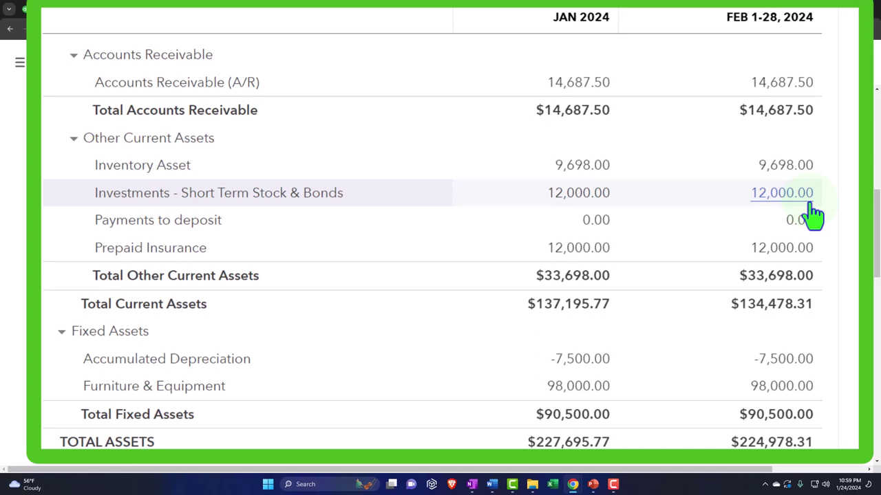
pyautogui.click(492, 68)
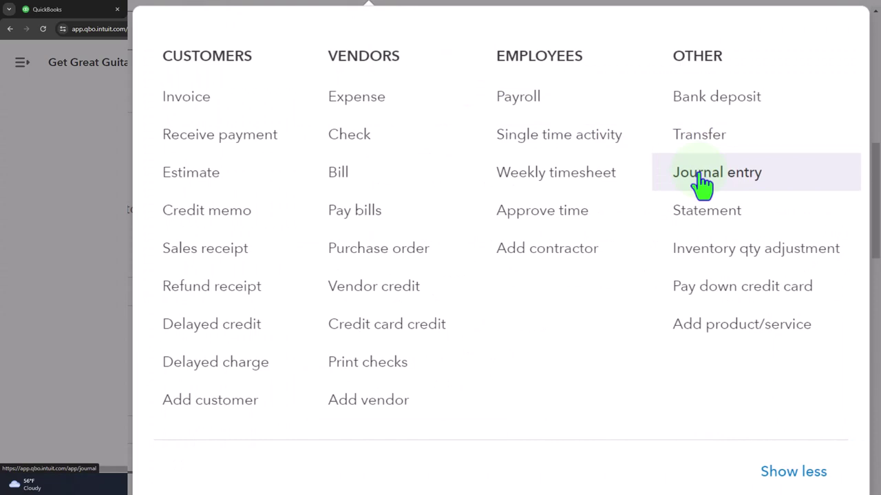
pyautogui.click(211, 239)
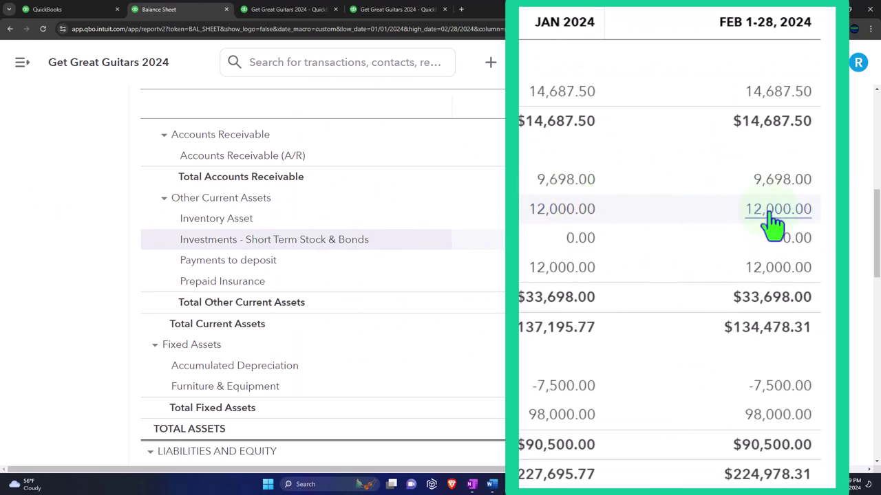
# - Examine the Equity section of the Balance Sheet and the net income on the Profit and Loss report
pyautogui.scroll(-5, 772, 224)
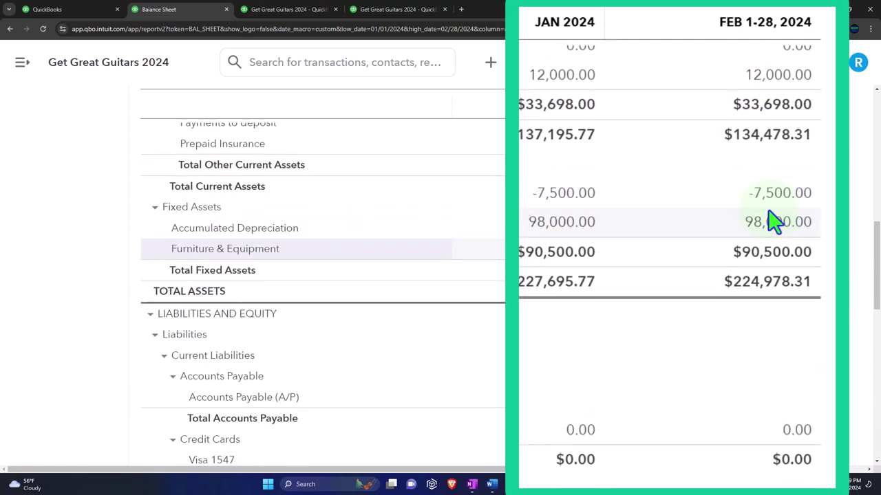
pyautogui.scroll(-5, 772, 224)
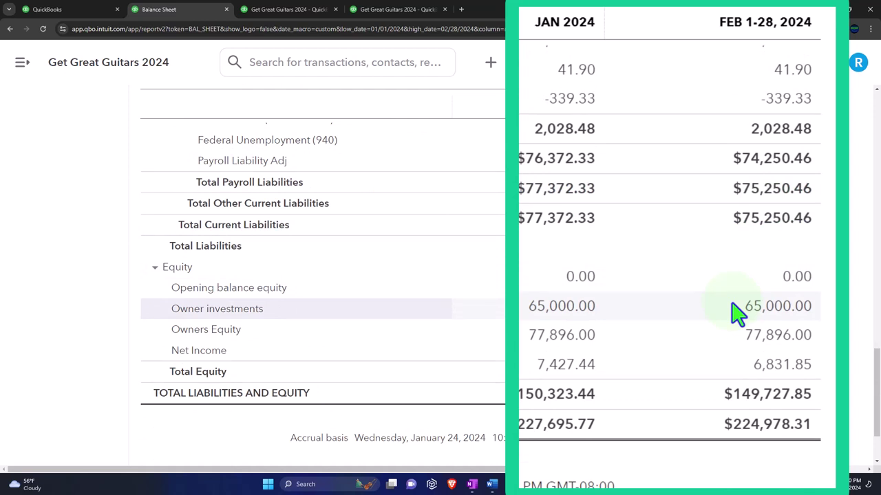
pyautogui.click(279, 14)
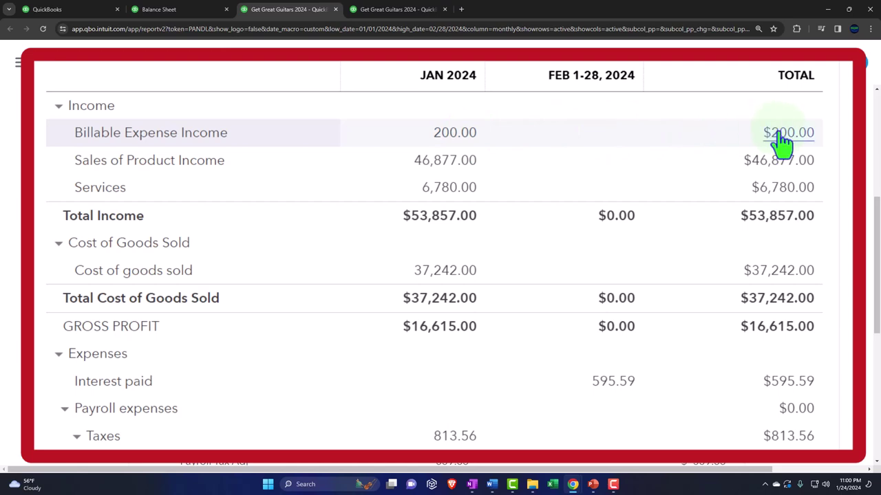
pyautogui.scroll(-6, 777, 148)
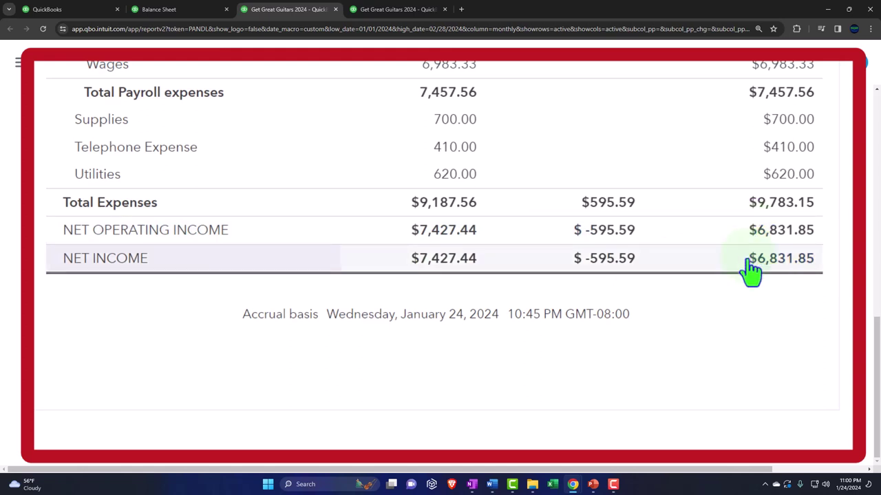
# - Return to the Balance Sheet and review it from the liabilities back up to the short-term investments and the Checking account
pyautogui.click(206, 13)
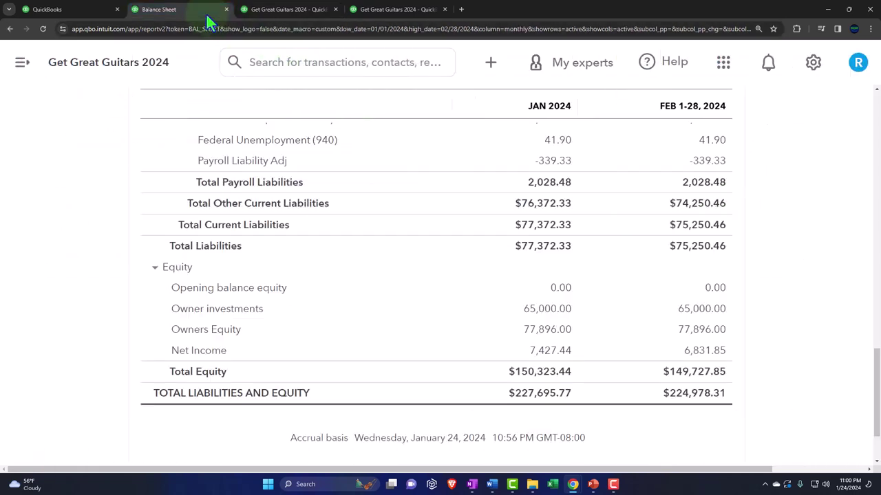
pyautogui.scroll(5, 245, 294)
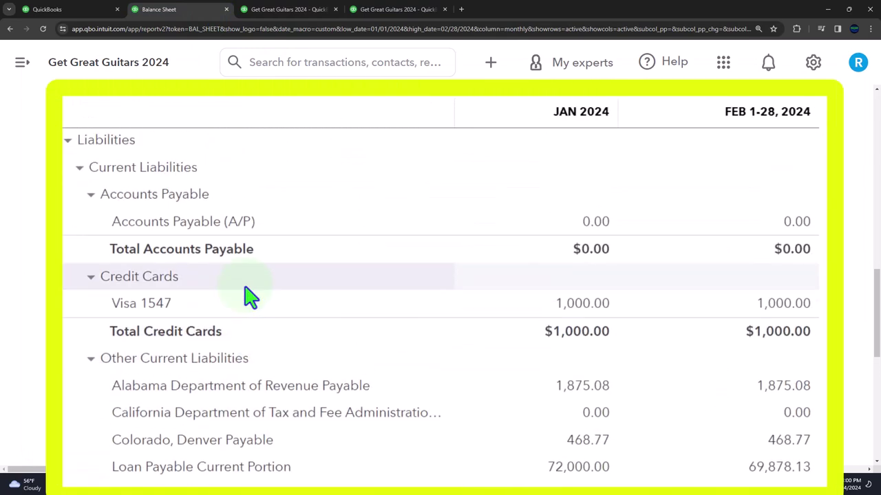
pyautogui.scroll(5, 249, 296)
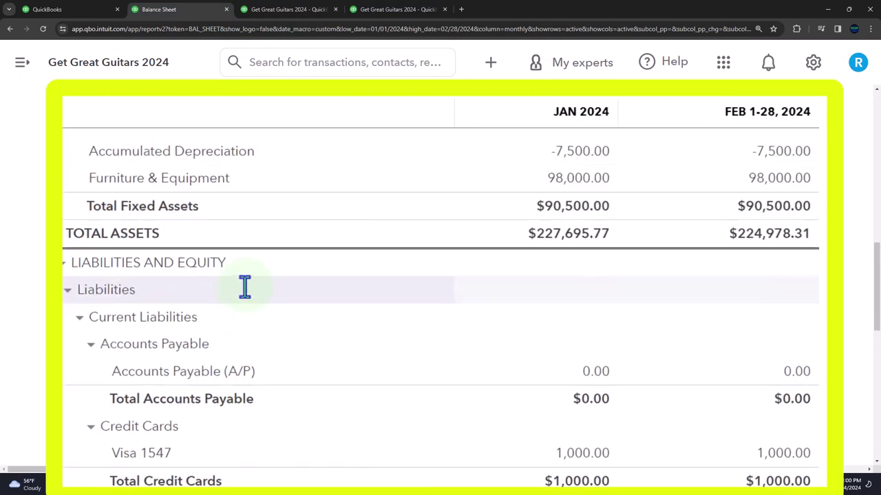
pyautogui.scroll(2, 249, 295)
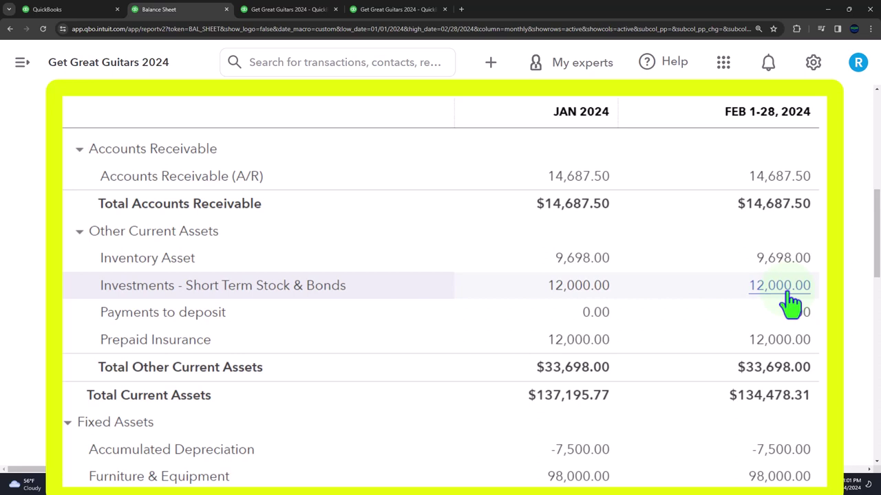
pyautogui.scroll(3, 789, 303)
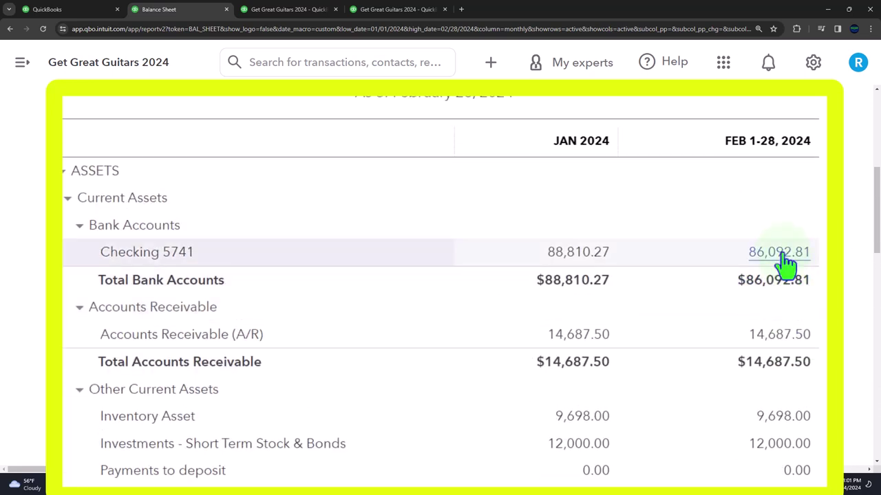
pyautogui.click(785, 260)
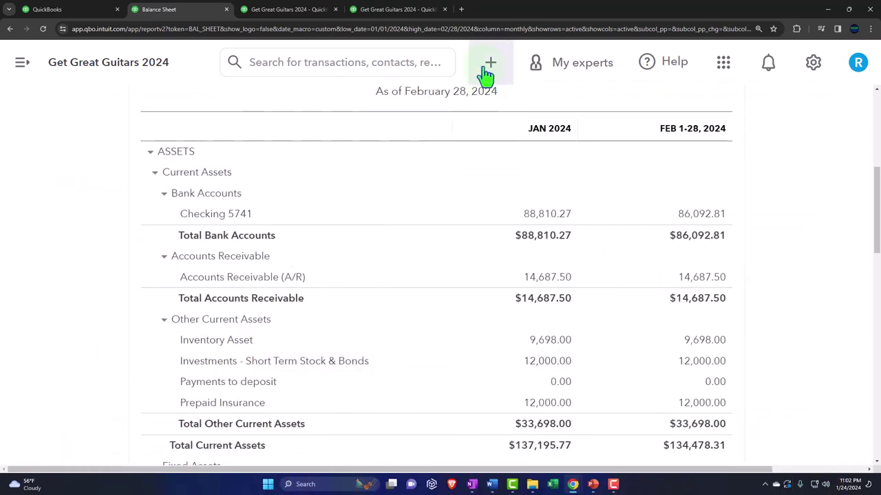
pyautogui.click(489, 63)
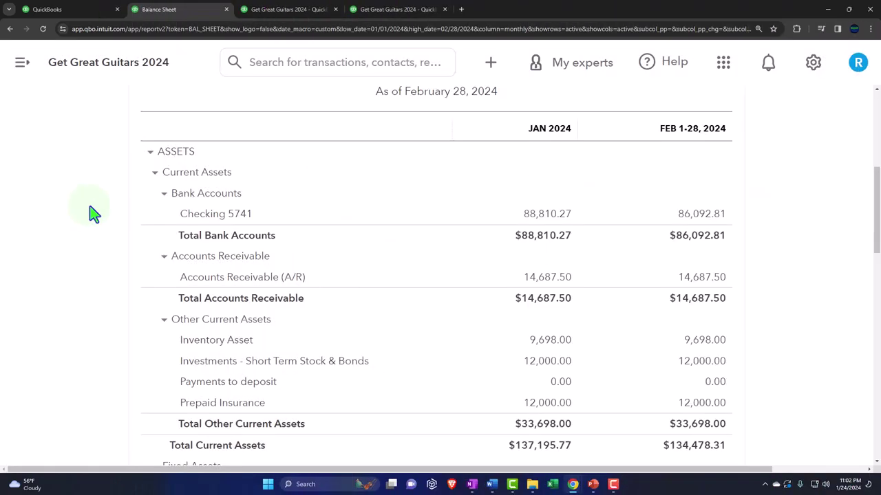
# - Switch to the Reports page, reduce the page zoom and start a new bank deposit
pyautogui.click(76, 11)
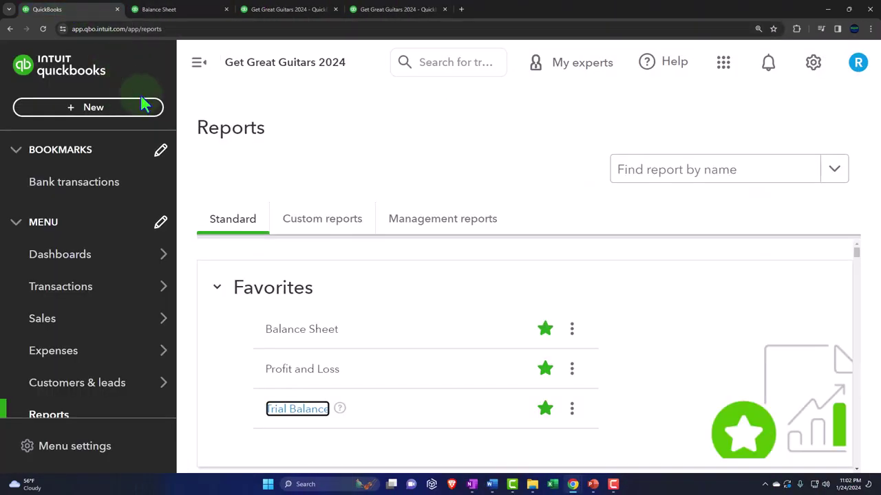
pyautogui.hotkey('ctrl', '-')
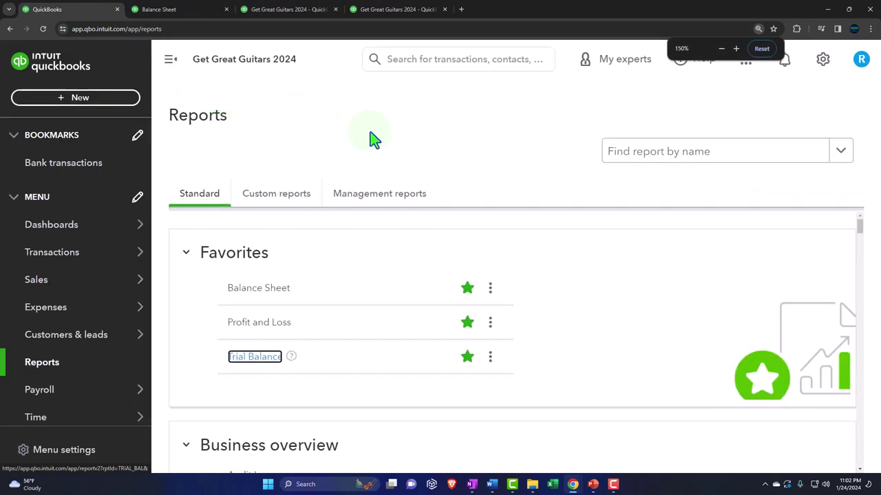
pyautogui.hotkey('ctrl', '-')
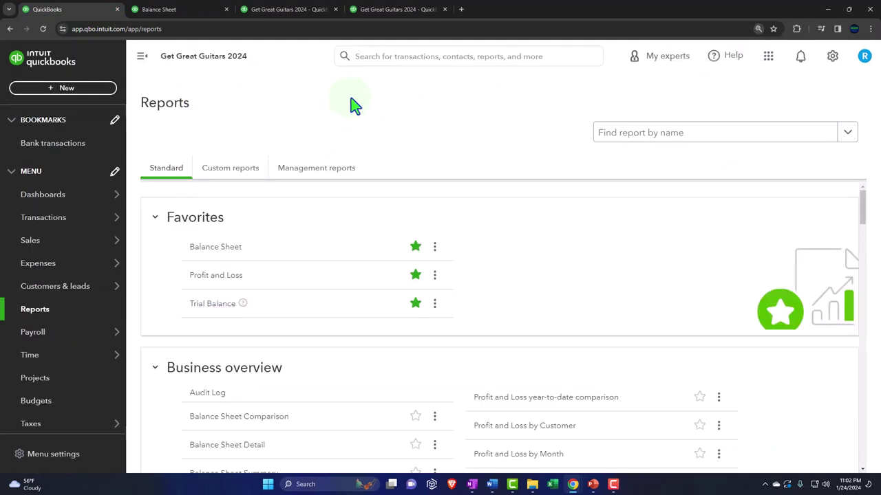
pyautogui.click(75, 89)
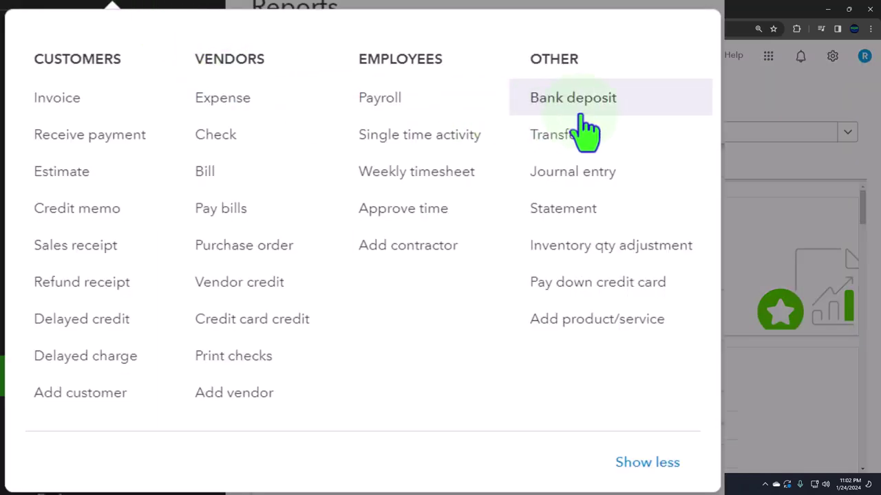
pyautogui.click(590, 127)
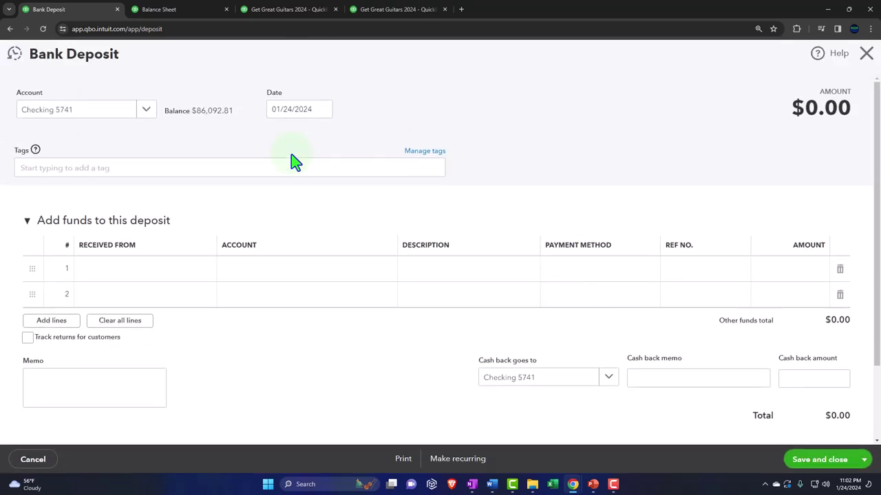
# - Keep the Checking account as the deposit account and set the deposit date to 02/02/2024
pyautogui.click(76, 112)
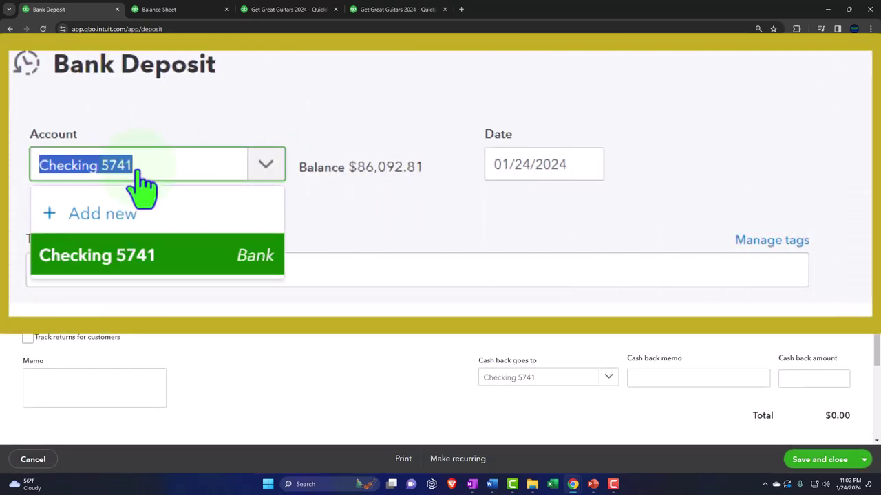
pyautogui.press('Tab')
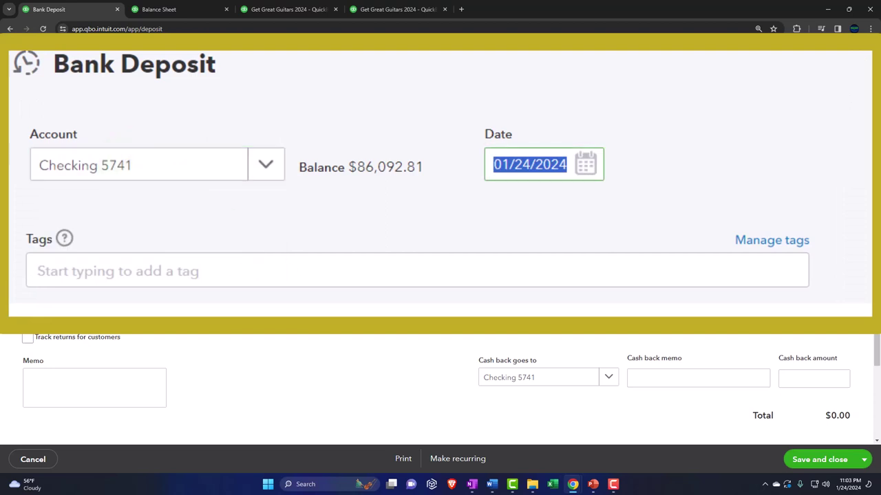
pyautogui.press('+')
pyautogui.write('0')
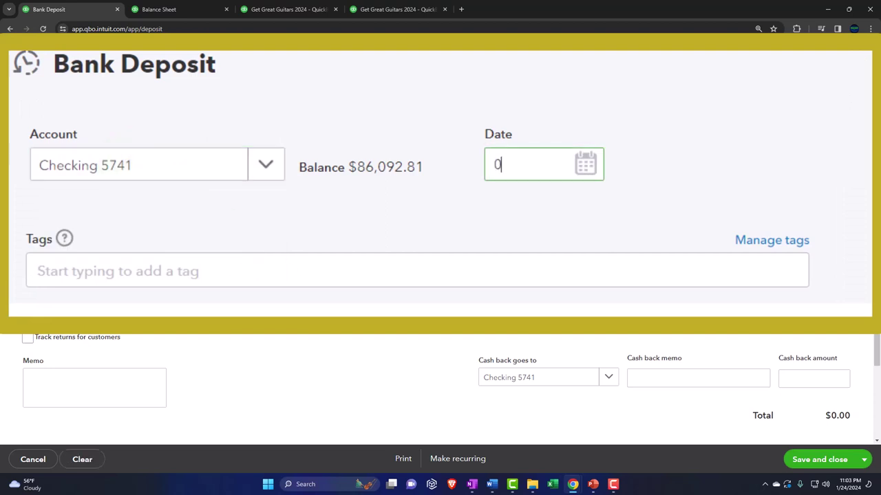
pyautogui.write('2/02/2024')
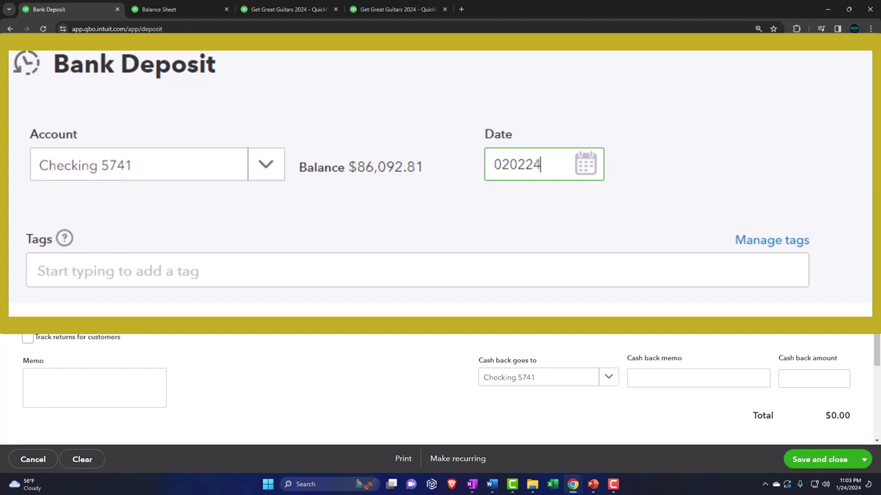
pyautogui.press('Tab')
pyautogui.press('Tab')
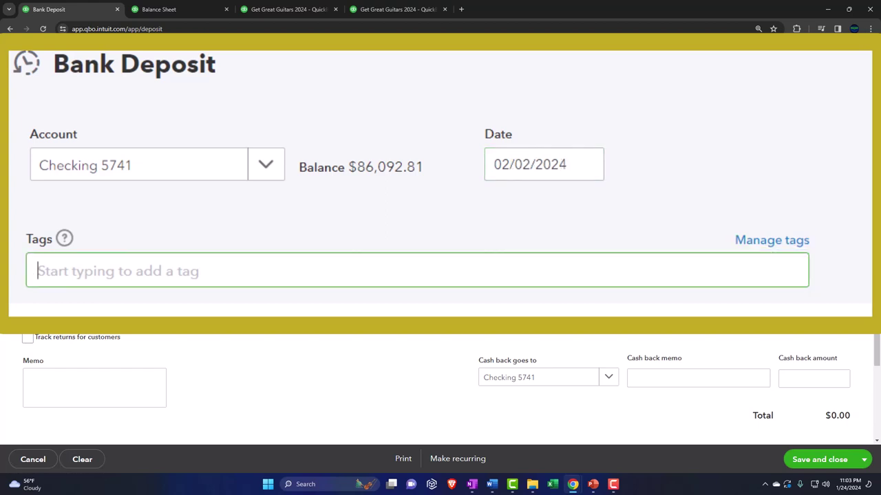
pyautogui.press('Tab')
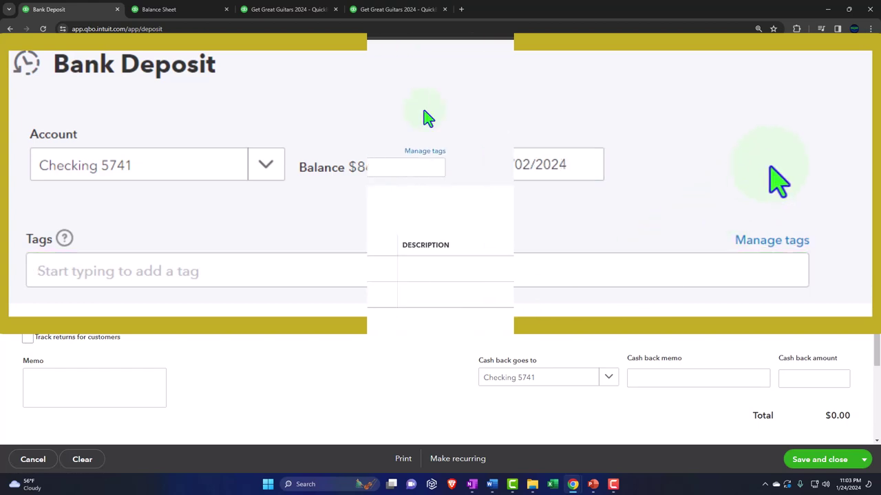
# - Set the account of the first line under Add funds to this deposit to Investments - Short Term Stock & Bonds
pyautogui.scroll(-2, 427, 119)
pyautogui.scroll(-3, 427, 119)
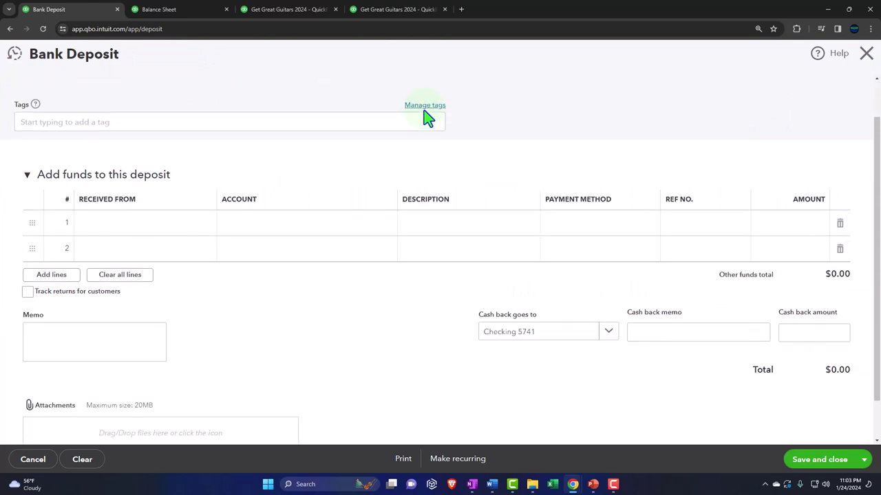
pyautogui.click(198, 184)
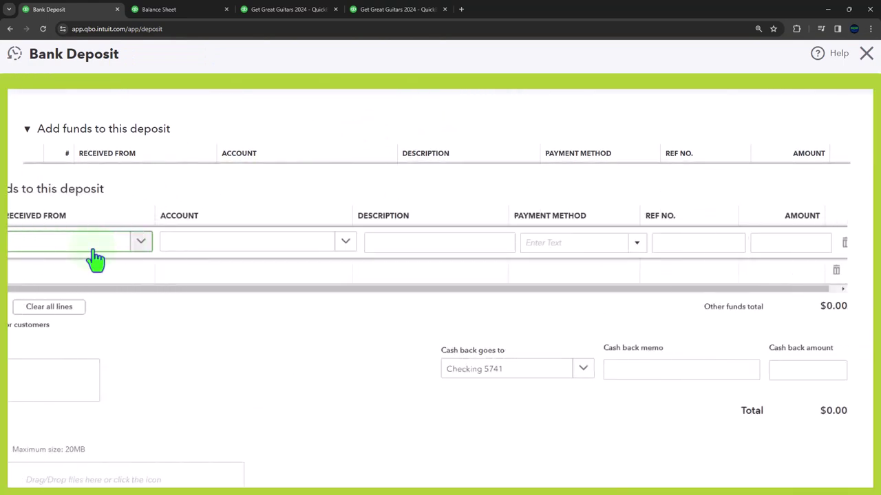
pyautogui.click(206, 242)
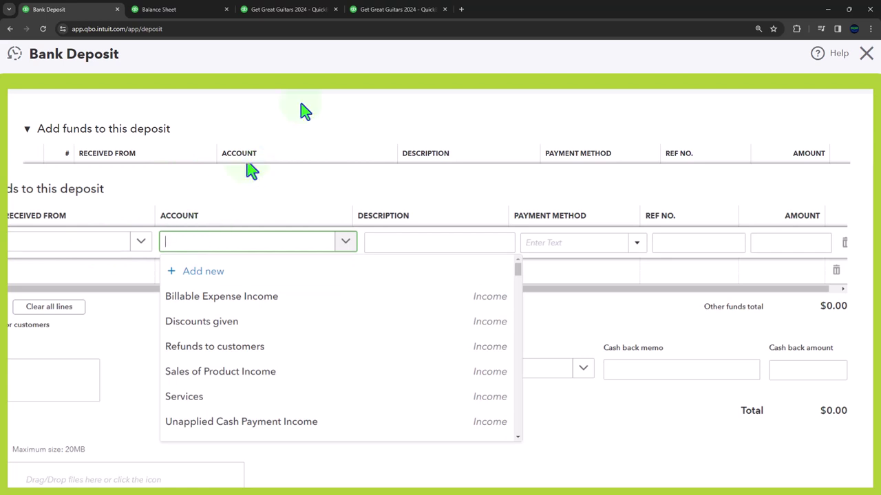
pyautogui.write('Short ter')
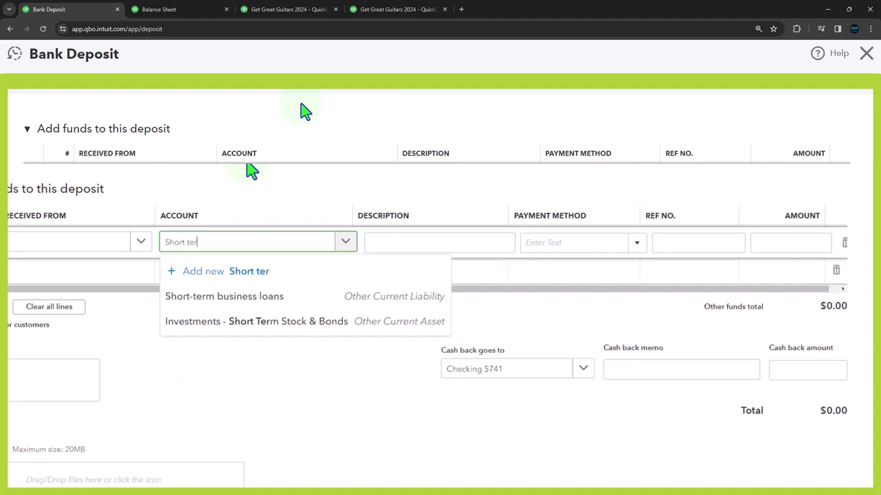
pyautogui.click(281, 330)
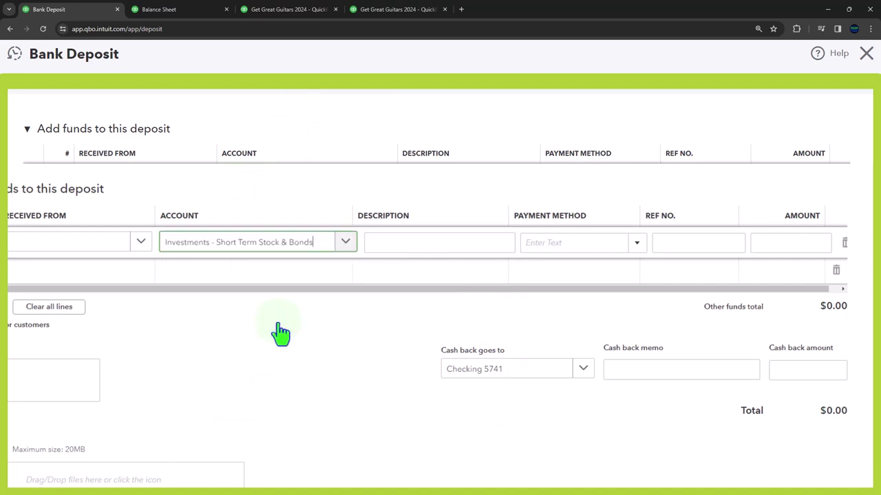
pyautogui.press('Tab')
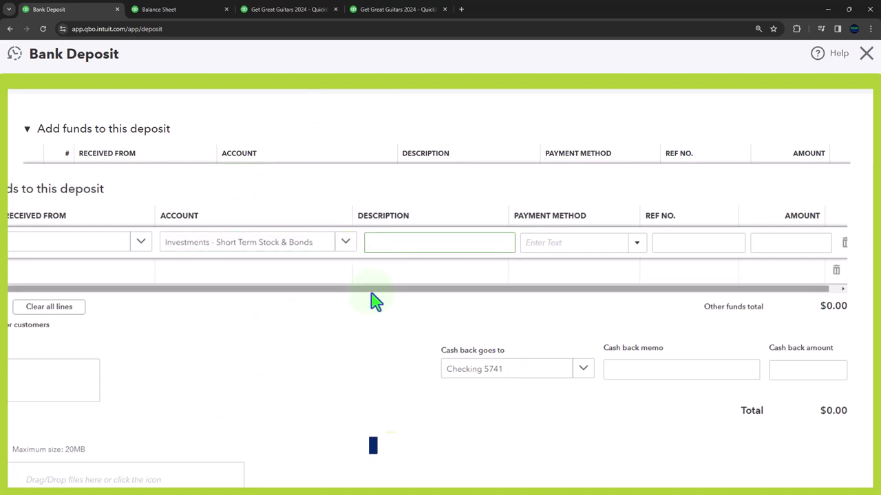
# - Give the first deposit line the description "Sale of investment" and an amount of 12,000
pyautogui.write('Sale')
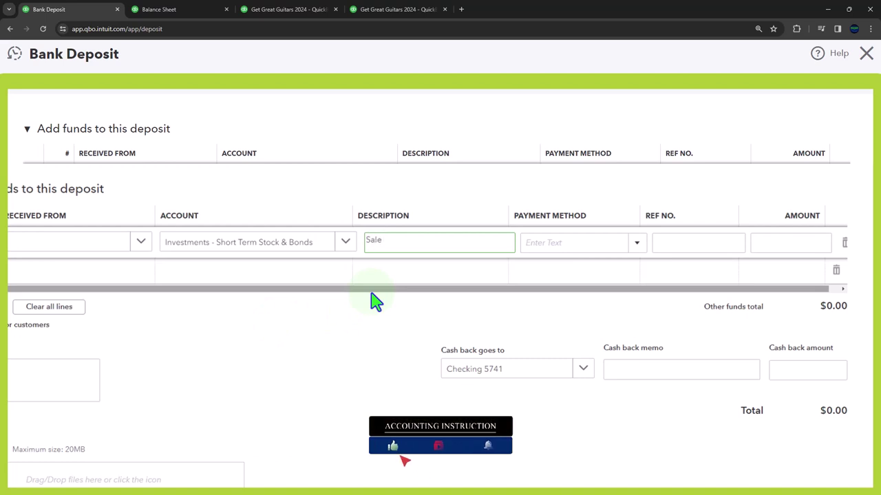
pyautogui.write(' of invest')
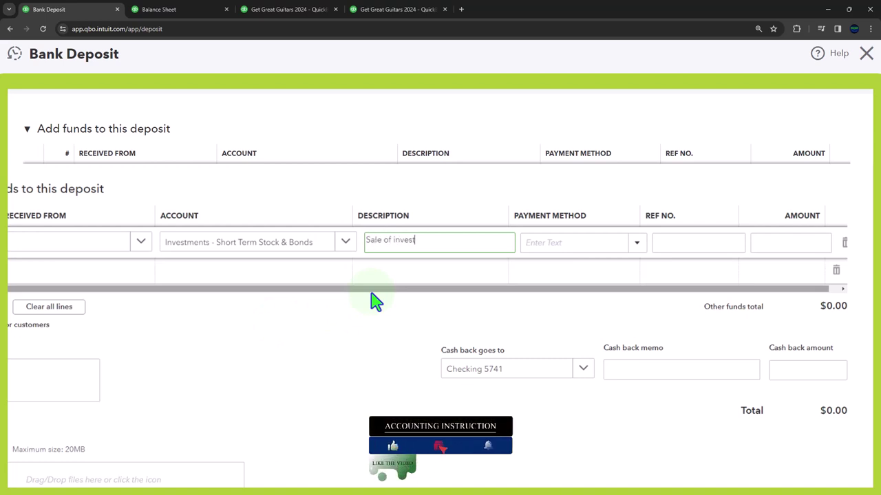
pyautogui.write('ment')
pyautogui.press('Tab')
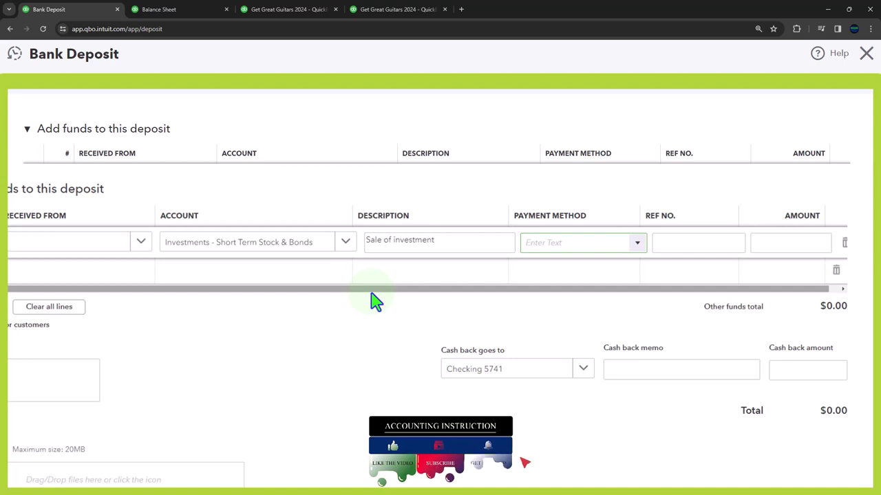
pyautogui.press('Tab')
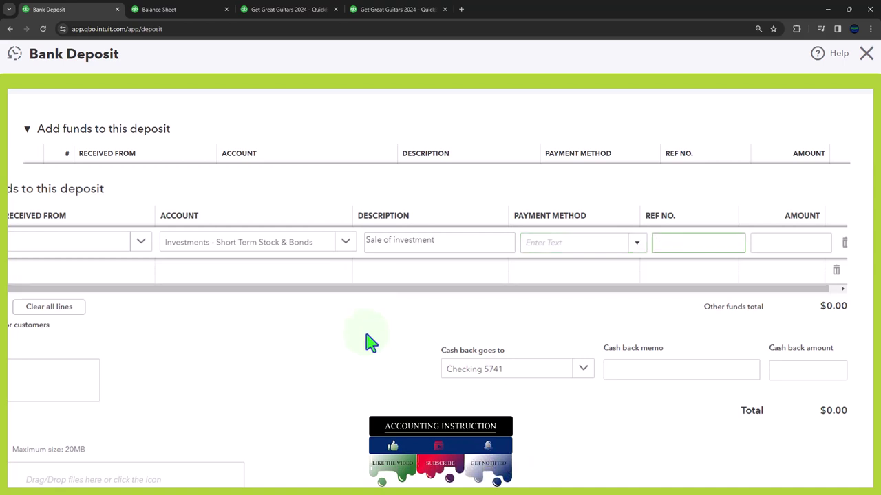
pyautogui.scroll(1, 370, 357)
pyautogui.press('Tab')
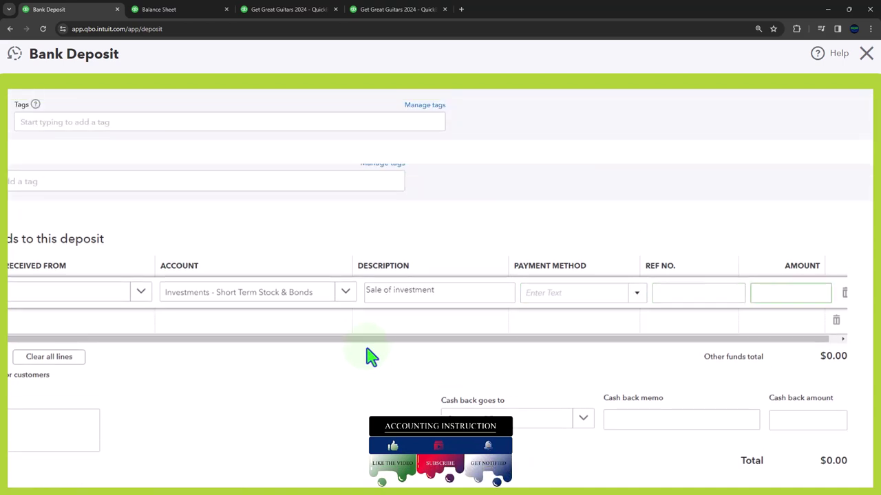
pyautogui.write('12,0')
pyautogui.write('000')
pyautogui.press('Tab')
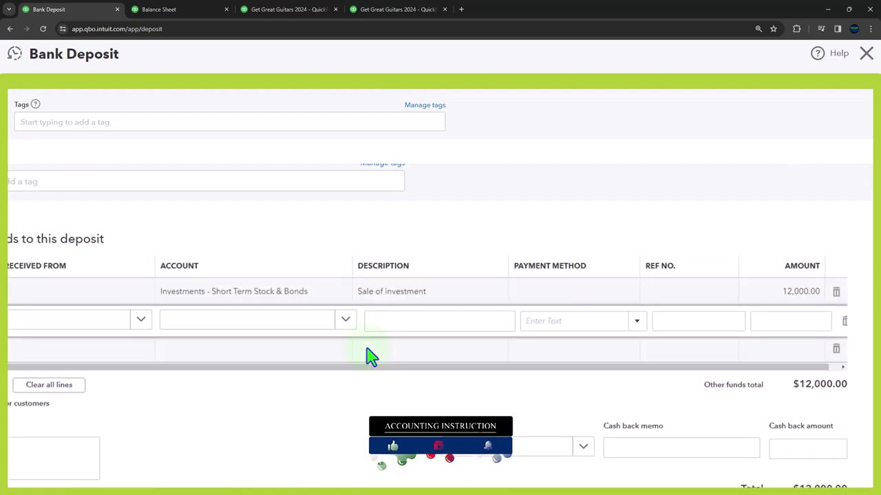
# - Look through the available accounts on the second deposit line for a gains account
pyautogui.press('Tab')
pyautogui.press('Tab')
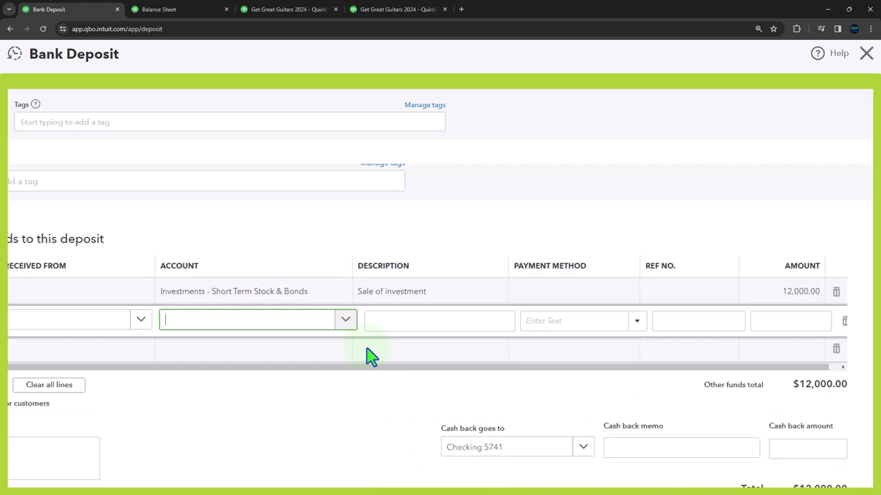
pyautogui.write('ghains')
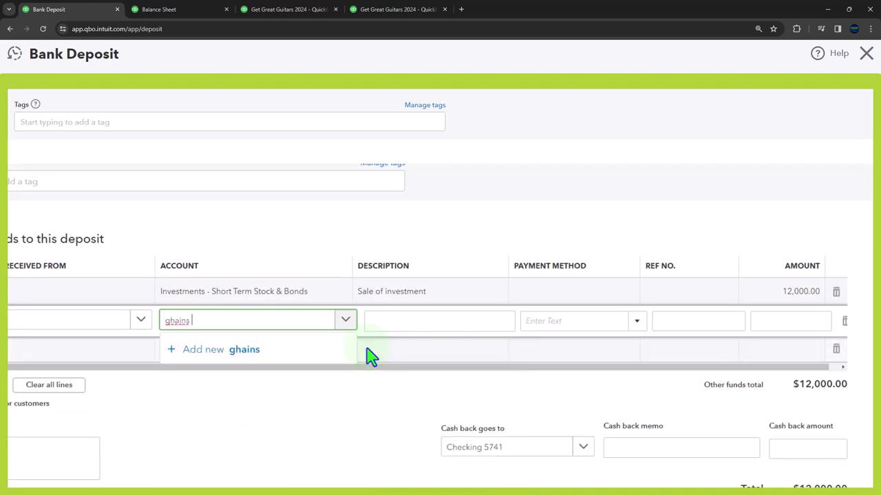
pyautogui.press('BackSpace')
pyautogui.press('BackSpace')
pyautogui.press('BackSpace')
pyautogui.press('BackSpace')
pyautogui.press('BackSpace')
pyautogui.press('BackSpace')
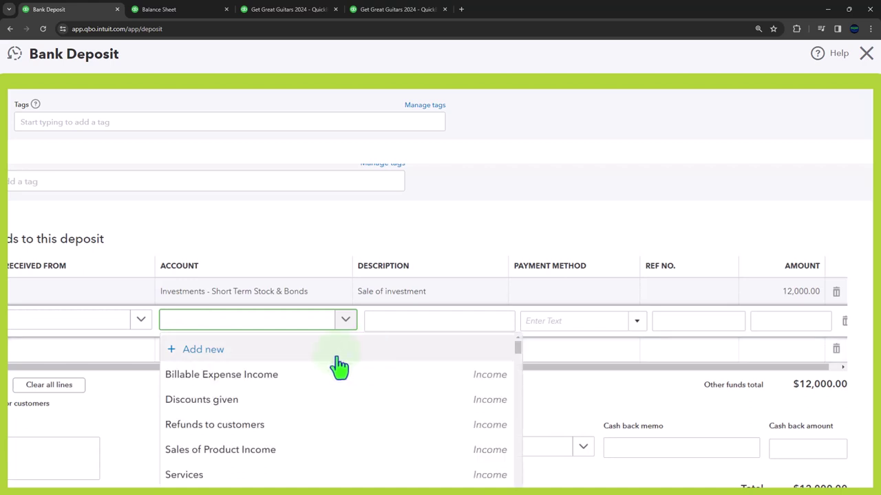
pyautogui.scroll(-5, 318, 434)
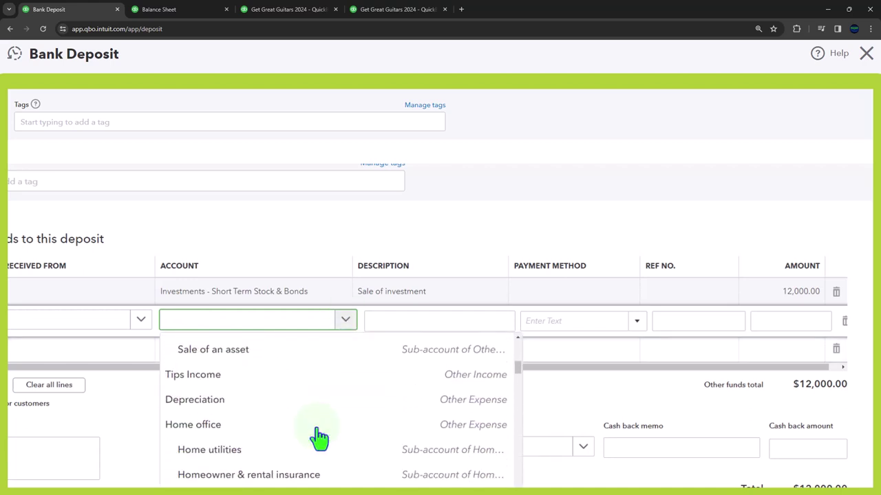
pyautogui.scroll(-12, 319, 437)
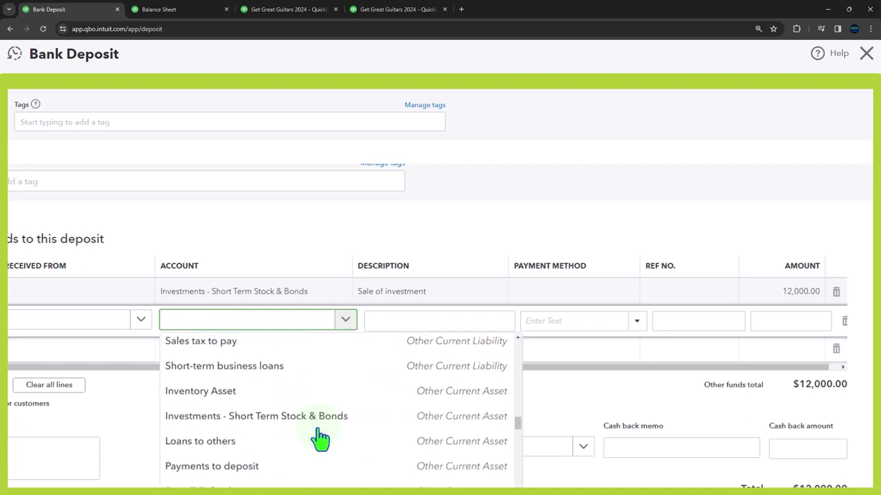
pyautogui.scroll(-1, 320, 437)
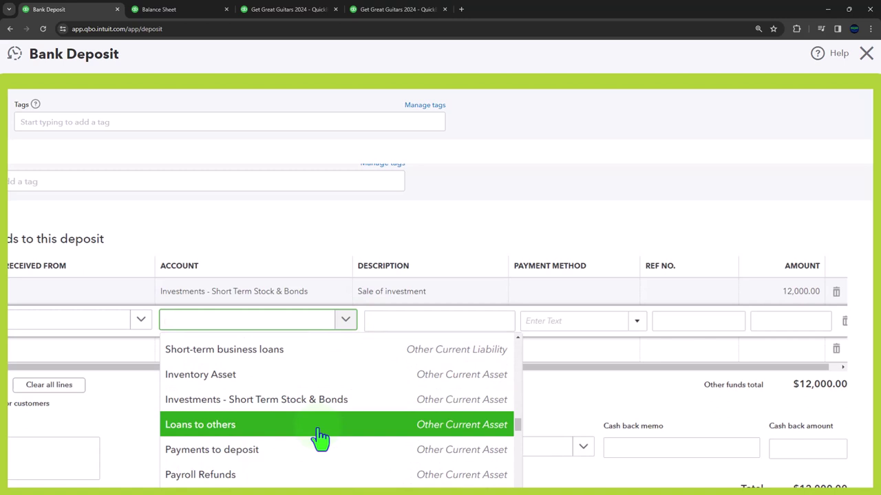
pyautogui.scroll(-4, 320, 438)
pyautogui.click(345, 320)
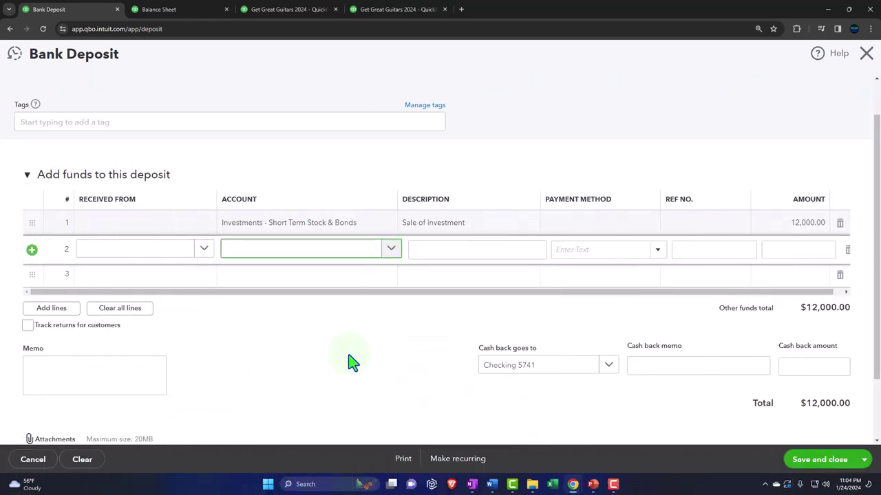
# - Start a new account from the second deposit line with account type Other Income and detail type Other Investment Income
pyautogui.click(392, 249)
pyautogui.click(265, 292)
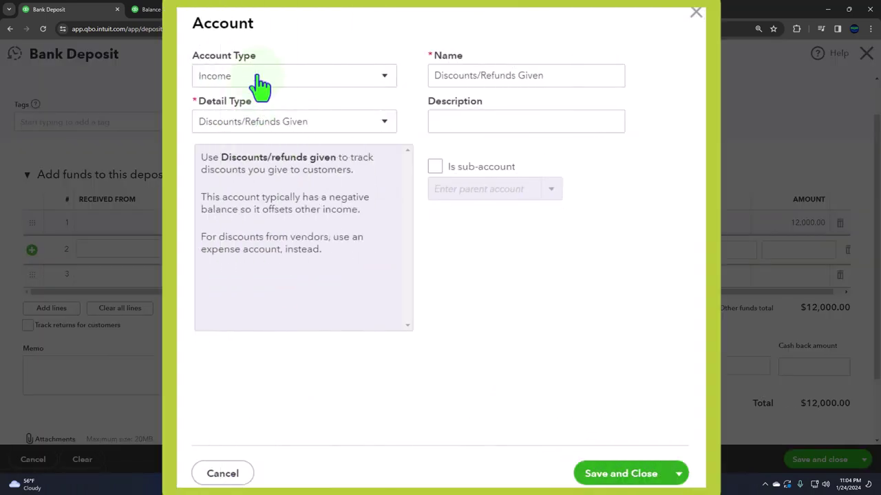
pyautogui.click(260, 128)
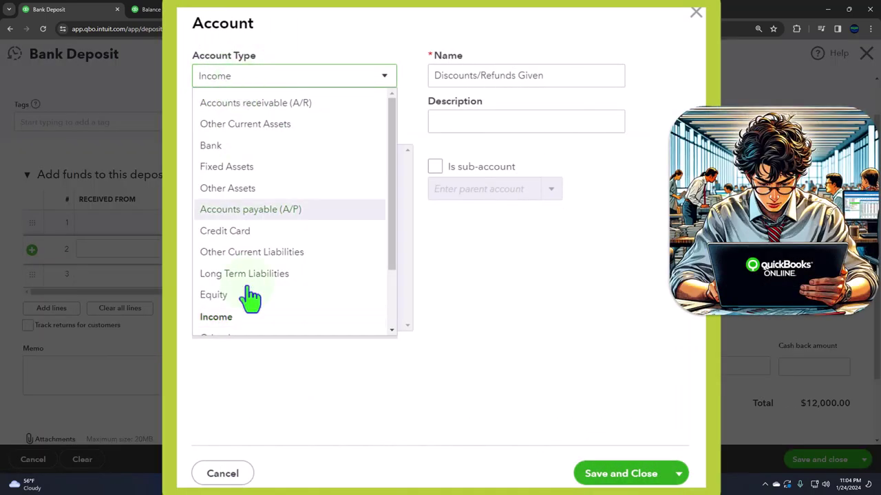
pyautogui.scroll(-2, 236, 330)
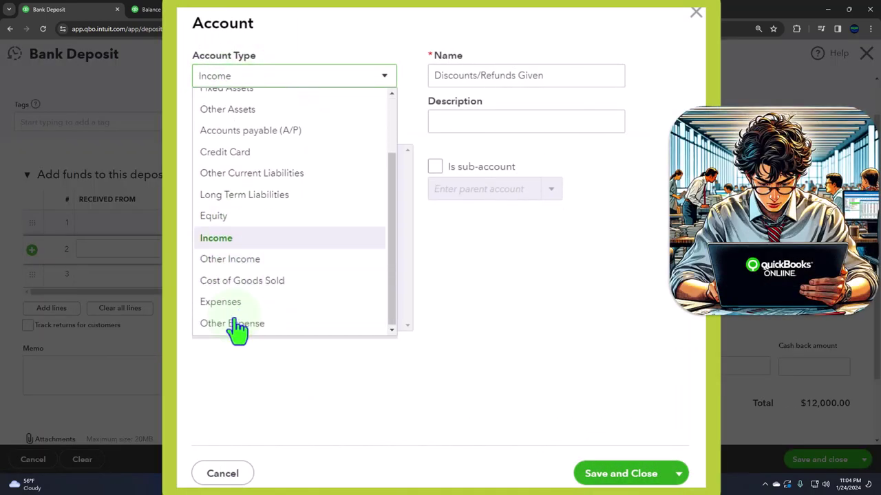
pyautogui.click(251, 261)
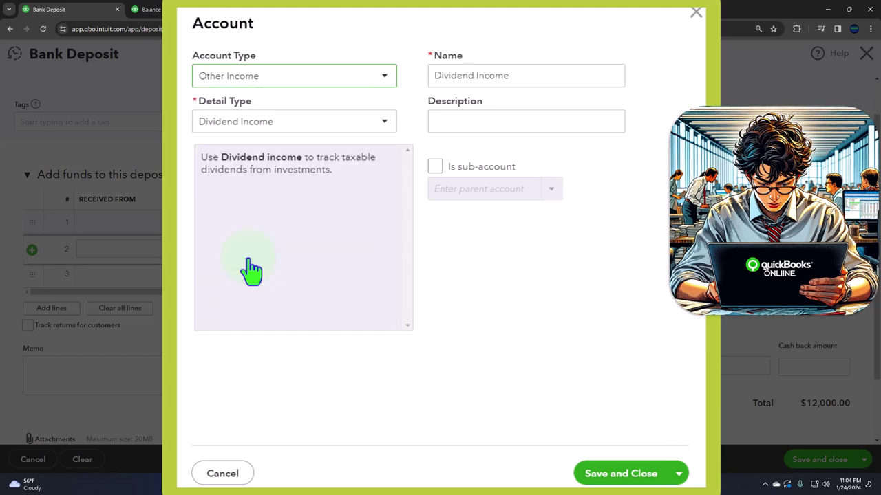
pyautogui.click(334, 128)
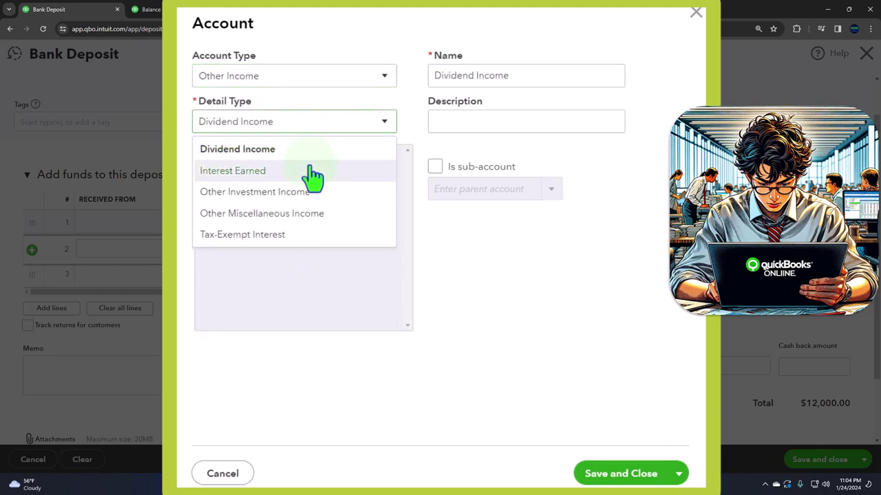
pyautogui.click(313, 196)
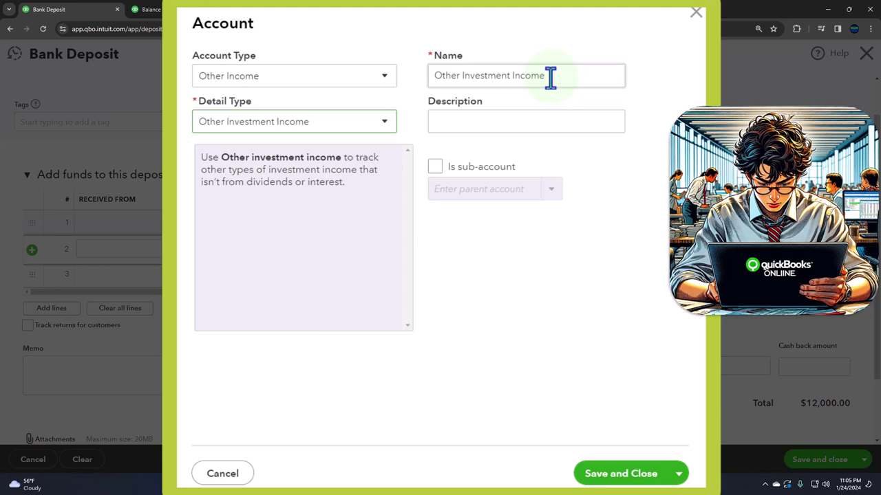
# - Name the new account "Gains on Sale of Investment", leave it without a parent account, and save it
pyautogui.moveTo(551, 76); pyautogui.dragTo(432, 77)
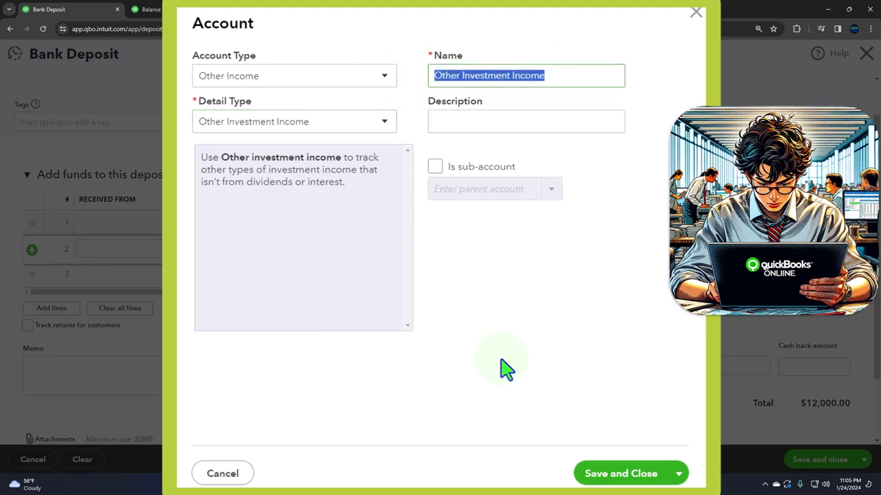
pyautogui.write('Ga')
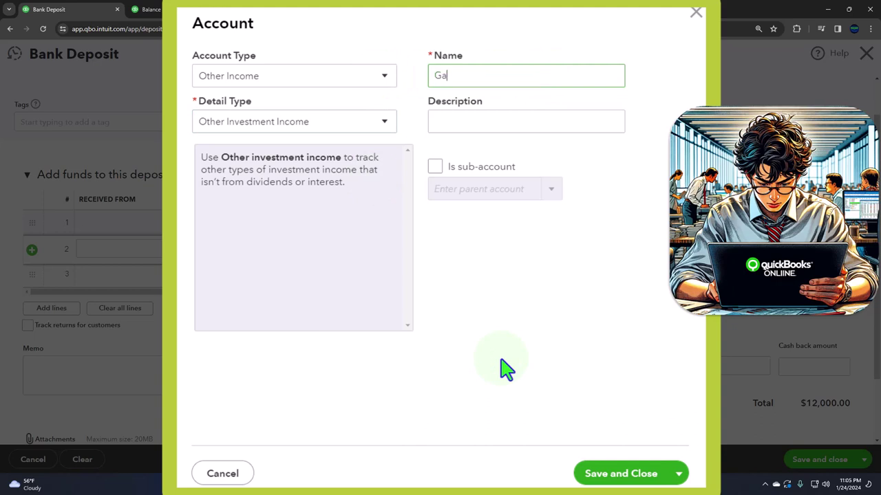
pyautogui.write('ins on Sale of Investment')
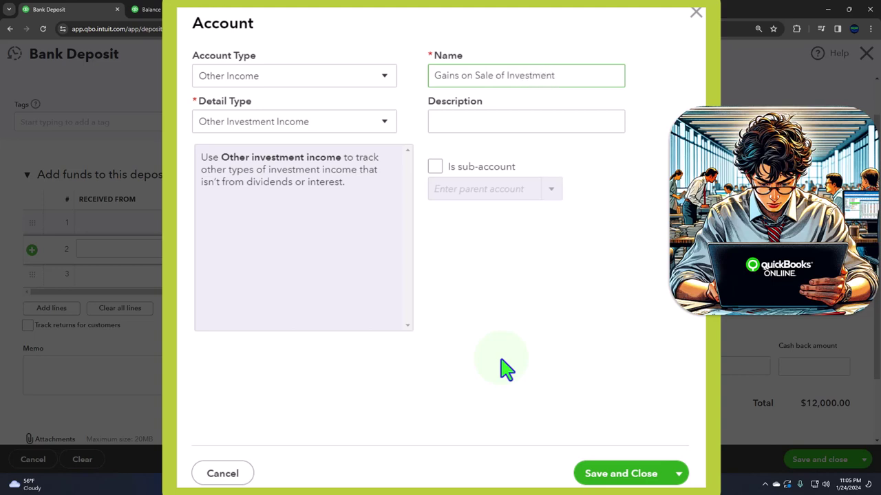
pyautogui.click(436, 169)
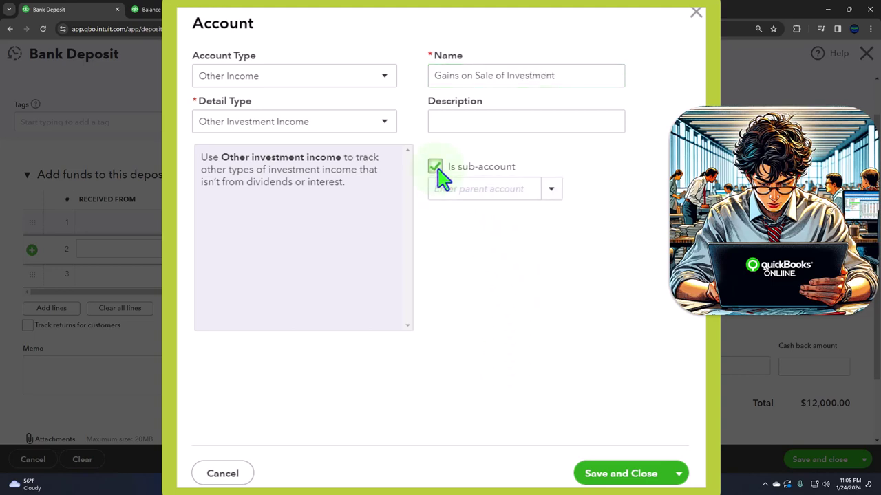
pyautogui.click(436, 169)
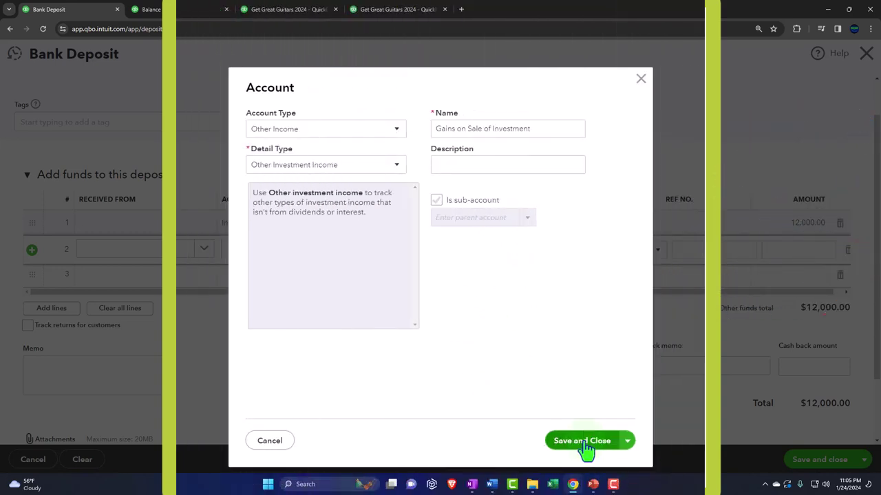
pyautogui.click(583, 442)
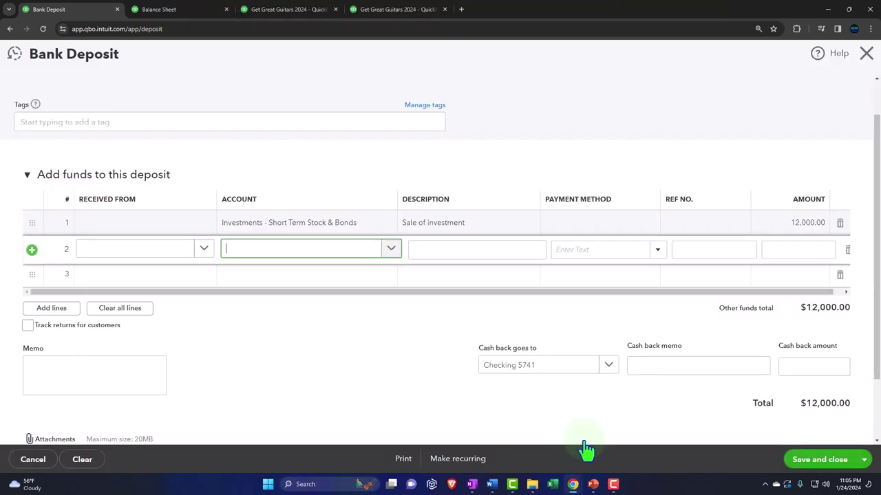
# - Give the second deposit line, for Gains on Sale of Investment, the description "Sale of investment" and an amount of 250.00
pyautogui.click(468, 231)
pyautogui.click(110, 274)
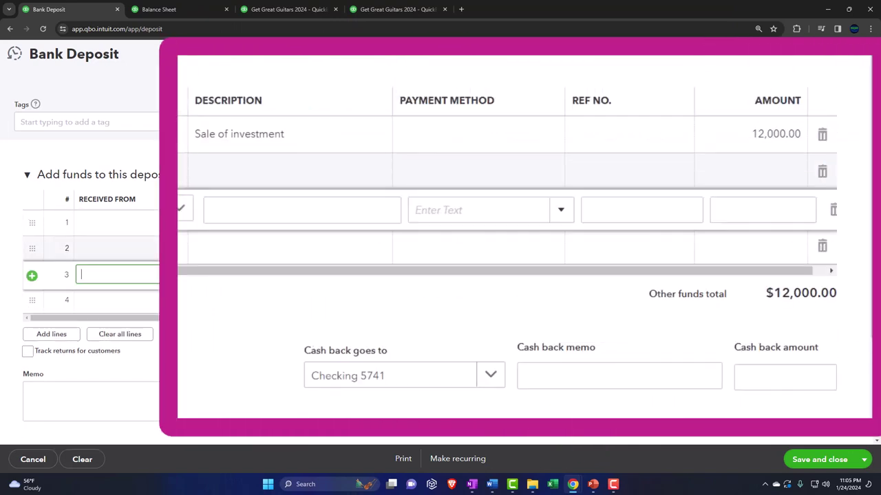
pyautogui.click(117, 249)
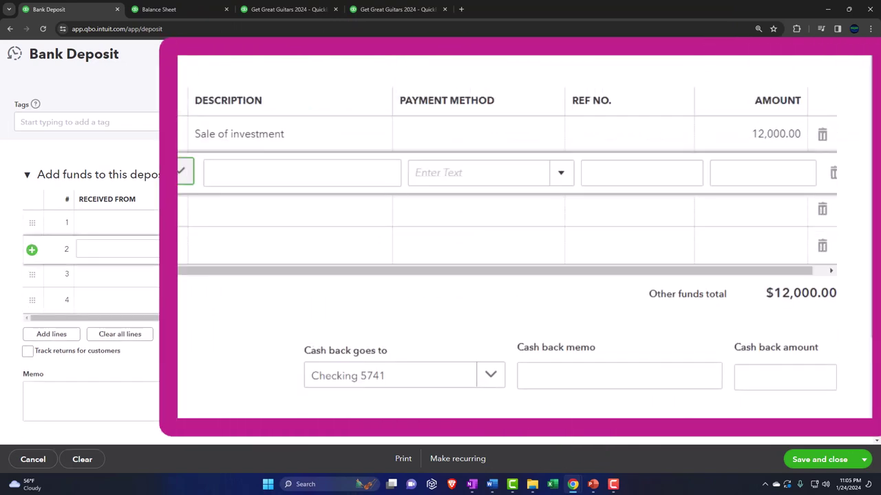
pyautogui.click(244, 167)
pyautogui.write('Sale of ')
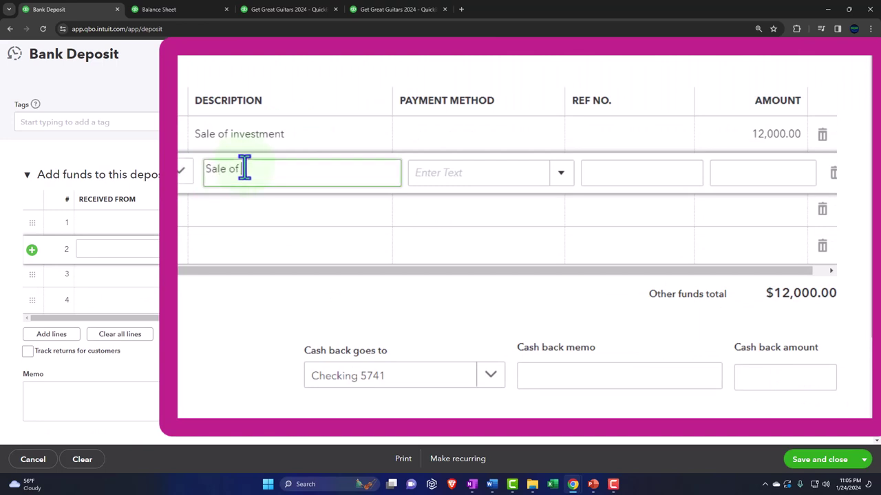
pyautogui.write('investment')
pyautogui.press('Tab')
pyautogui.press('Tab')
pyautogui.press('Tab')
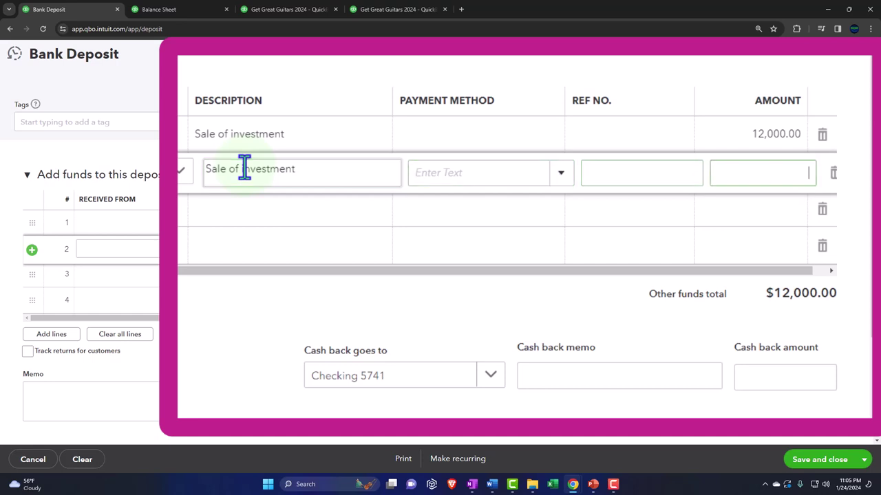
pyautogui.write('250.00')
pyautogui.press('Tab')
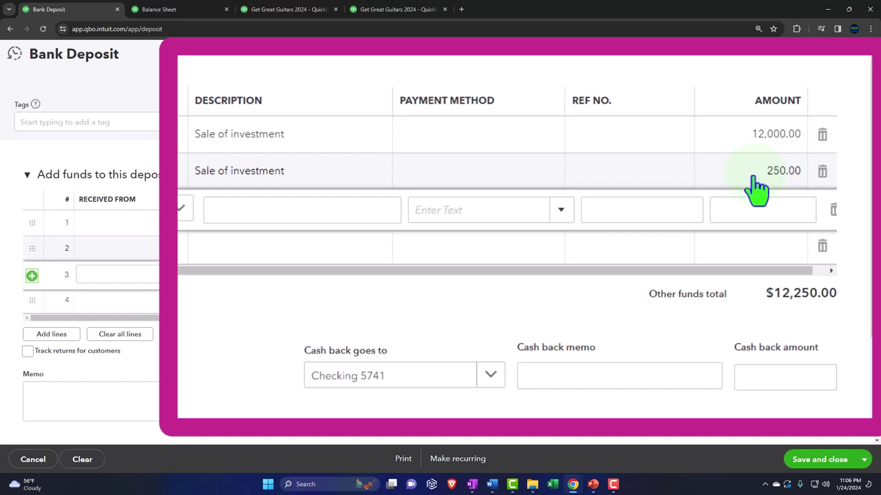
# - Save and close the completed bank deposit
pyautogui.click(354, 399)
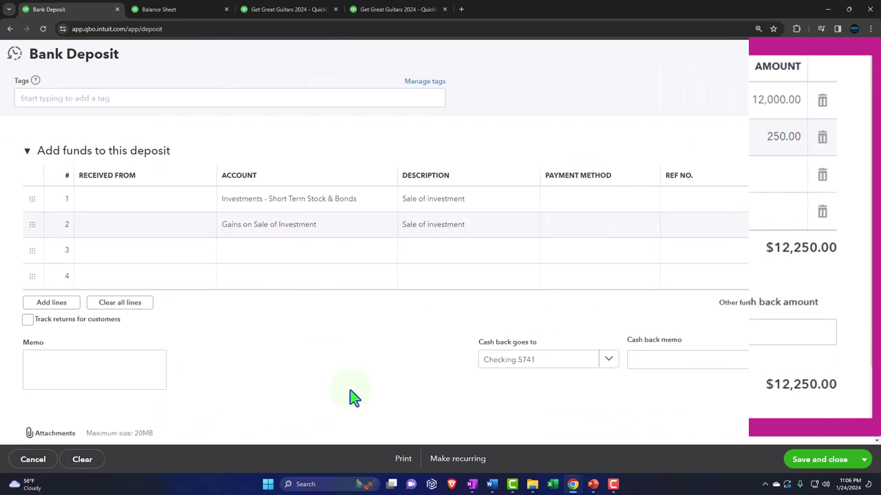
pyautogui.scroll(-1, 355, 399)
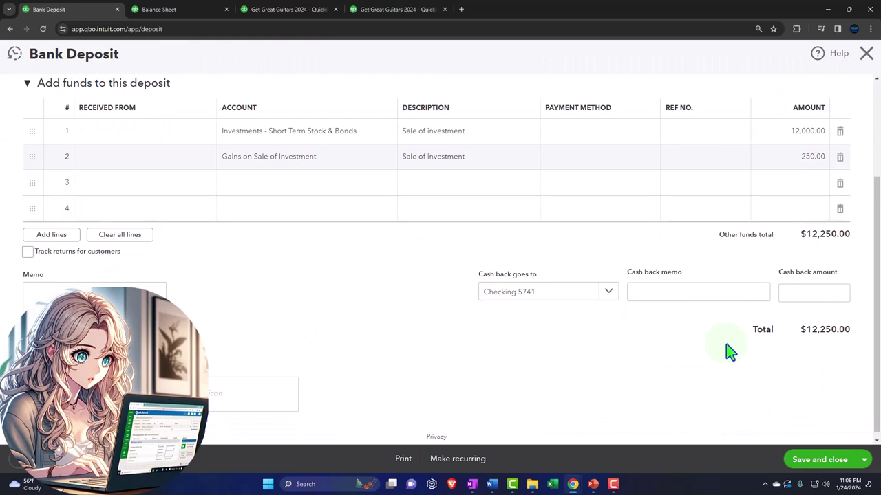
pyautogui.click(805, 462)
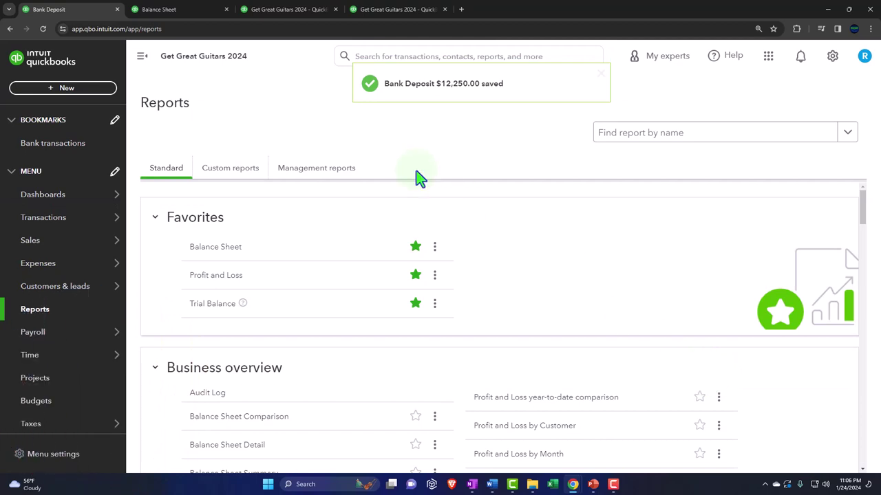
# - Refresh the balance sheet and review the transactions behind the February balance of Checking 5741
pyautogui.click(169, 13)
pyautogui.scroll(5, 236, 199)
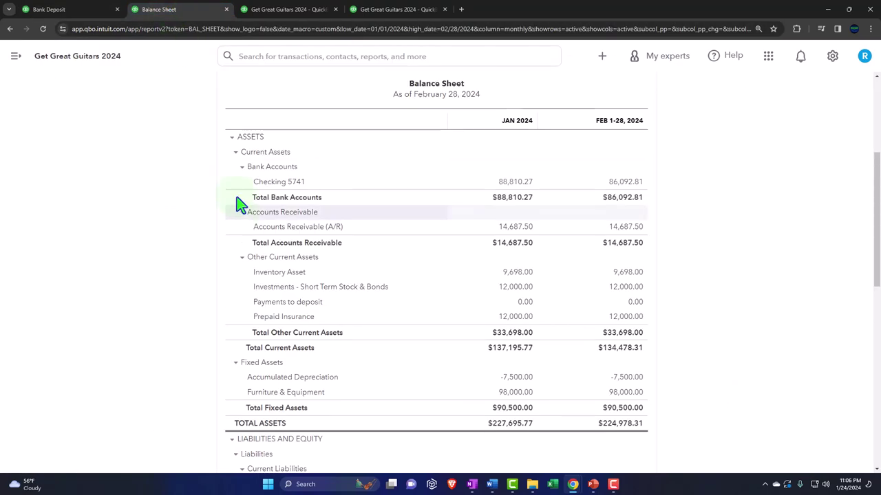
pyautogui.click(513, 190)
pyautogui.scroll(-2, 512, 251)
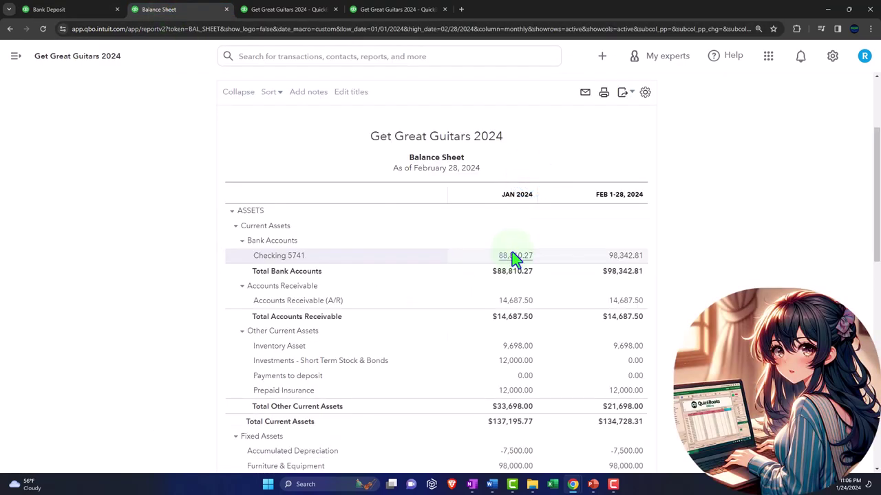
pyautogui.click(626, 260)
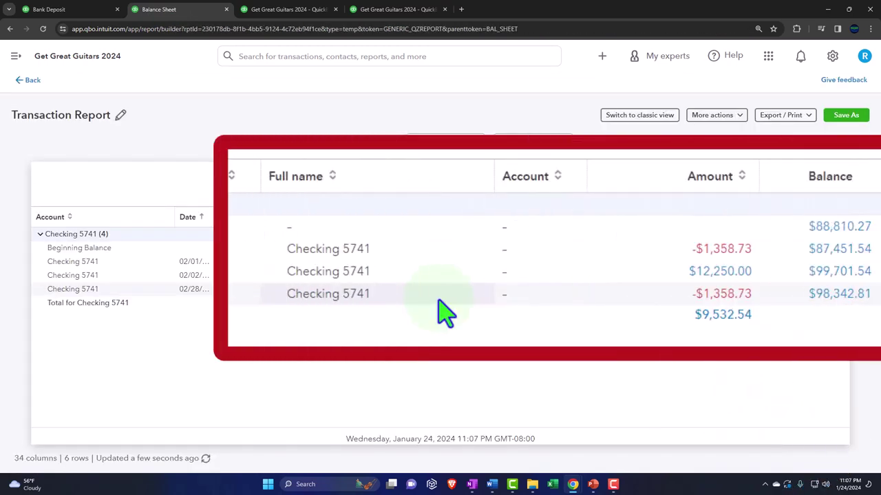
pyautogui.click(29, 80)
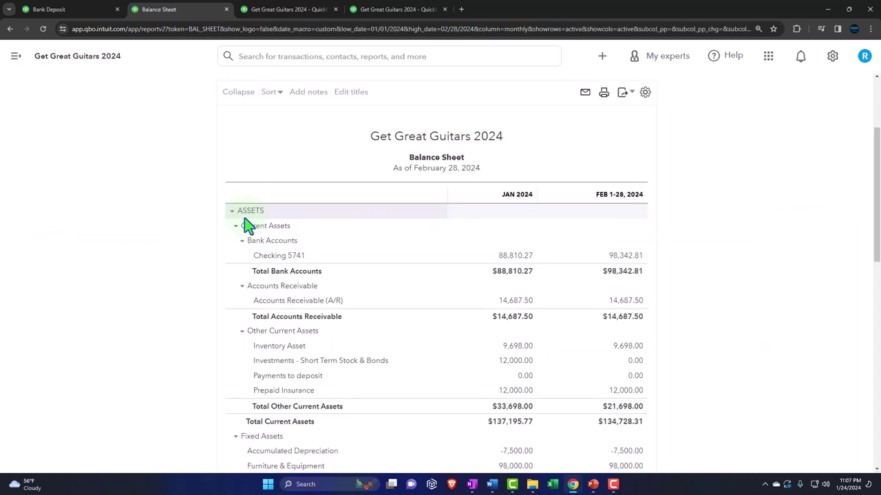
# - Open the February transaction detail for Investments - Short Term Stock & Bonds from the balance sheet
pyautogui.scroll(-1, 200, 246)
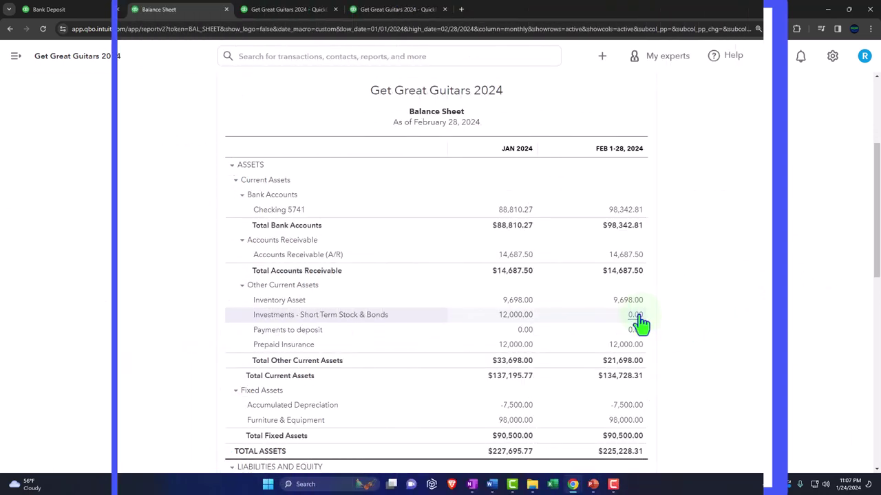
pyautogui.click(635, 316)
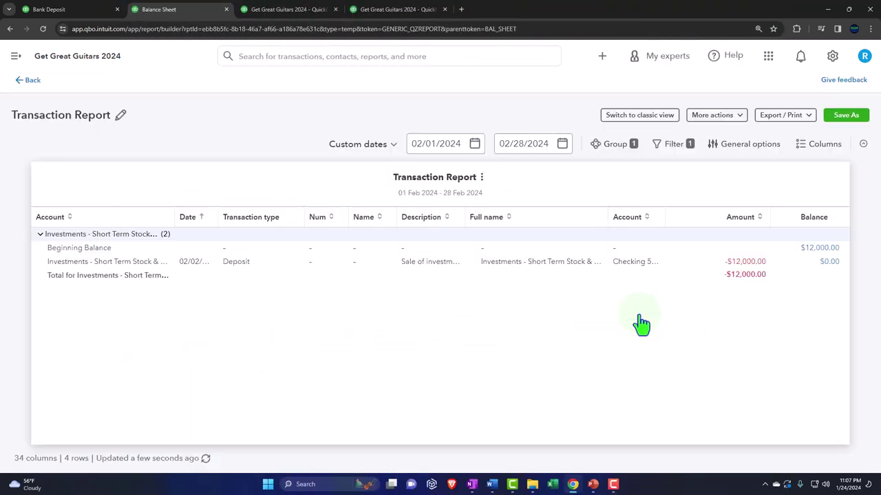
pyautogui.click(461, 144)
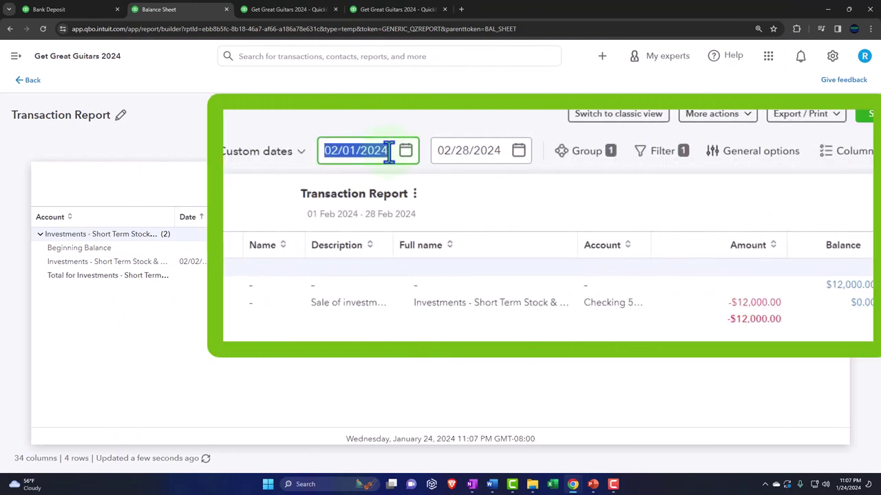
pyautogui.click(388, 151)
pyautogui.press('BackSpace')
pyautogui.write('5')
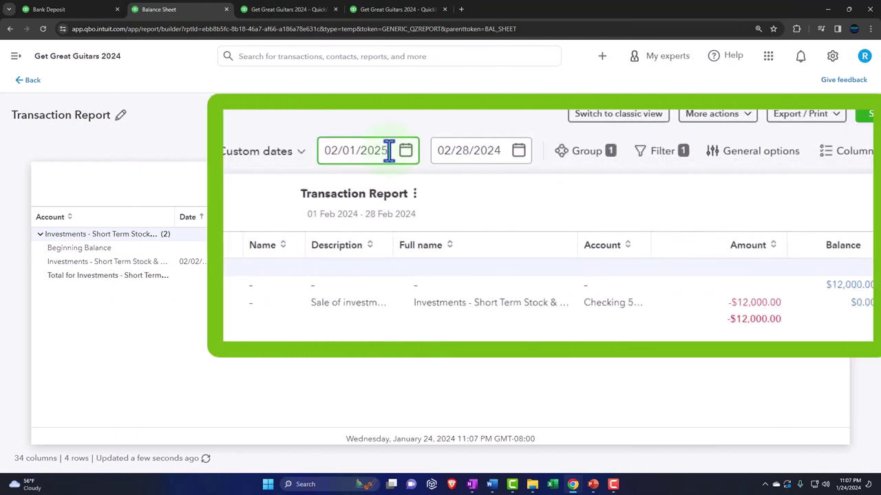
pyautogui.press('Return')
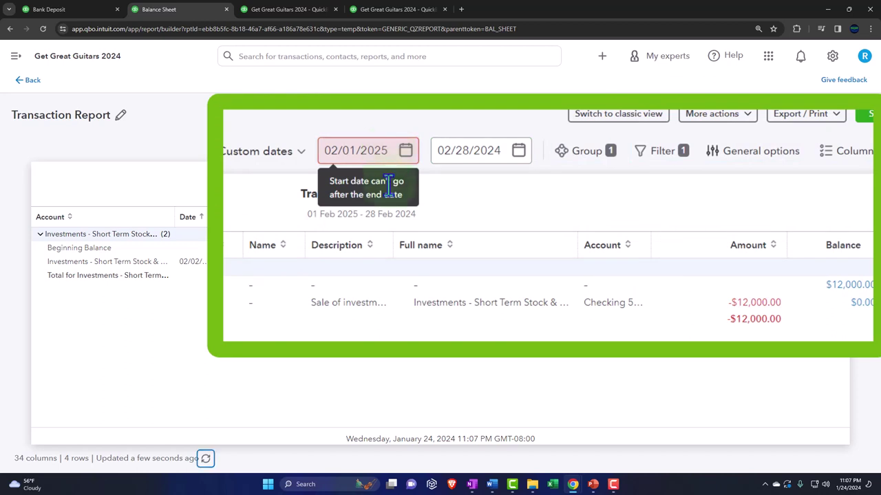
# - Set the transaction report's start date to 01/01/2024 to review the investment's purchase and sale, and exit without saving
pyautogui.tripleClick(392, 149)
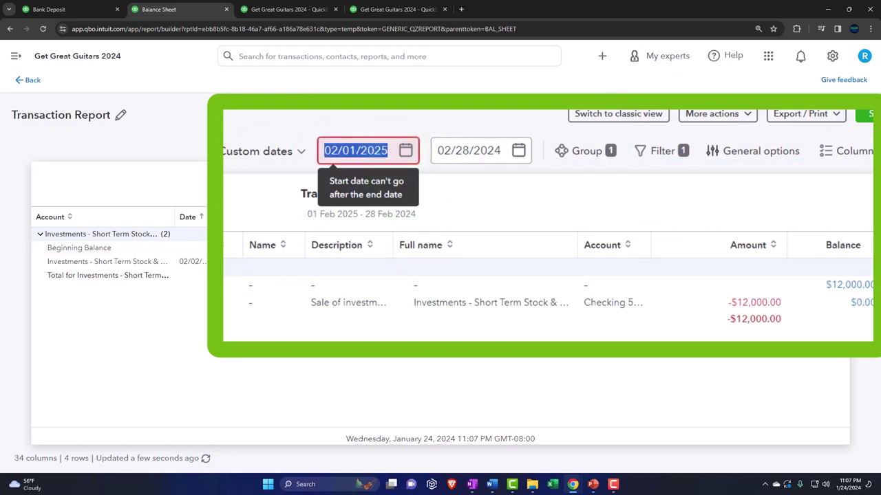
pyautogui.write('01')
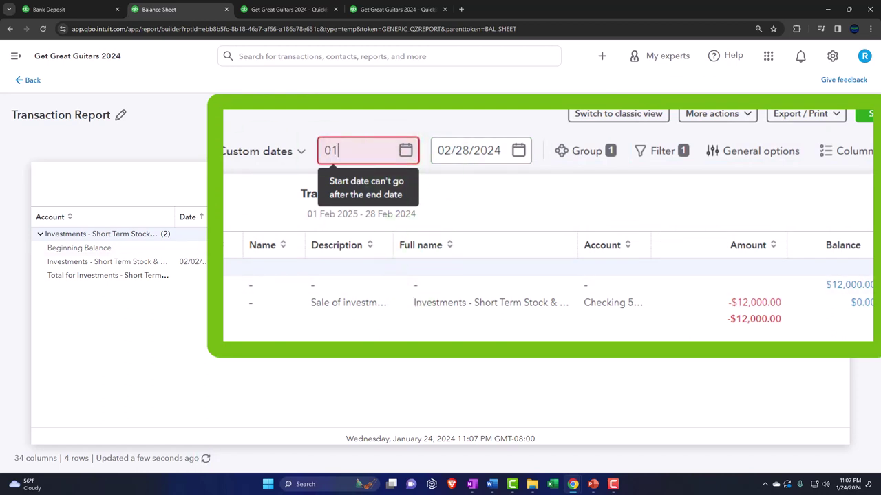
pyautogui.write('/01/2024')
pyautogui.press('Tab')
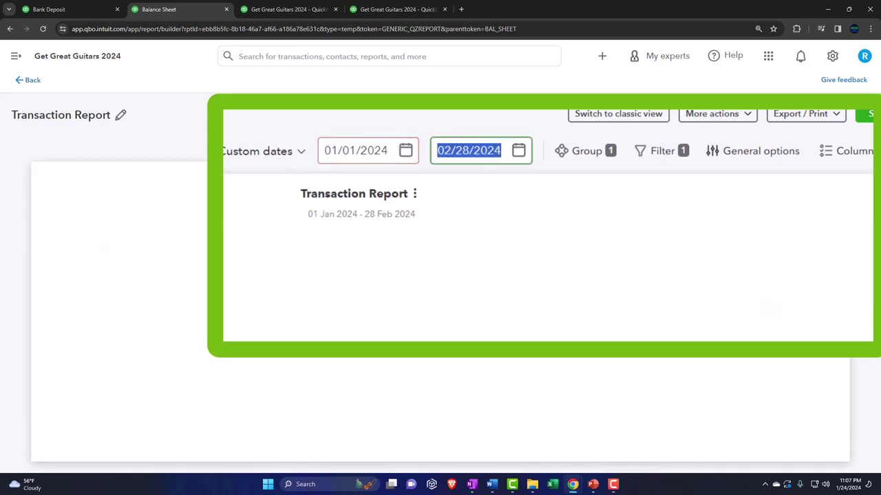
pyautogui.press('Tab')
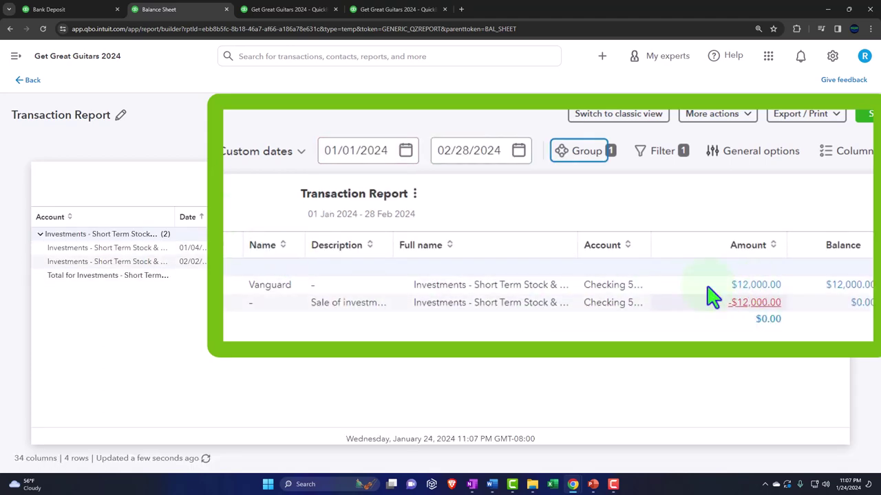
pyautogui.click(34, 82)
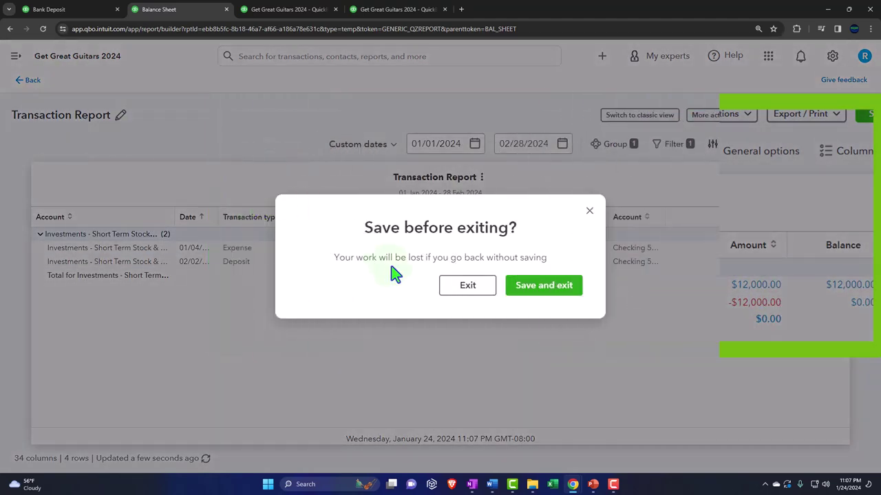
pyautogui.click(462, 290)
# - Switch to the Profit and Loss report and refresh it for January 1 to February 28, 2024
pyautogui.click(297, 10)
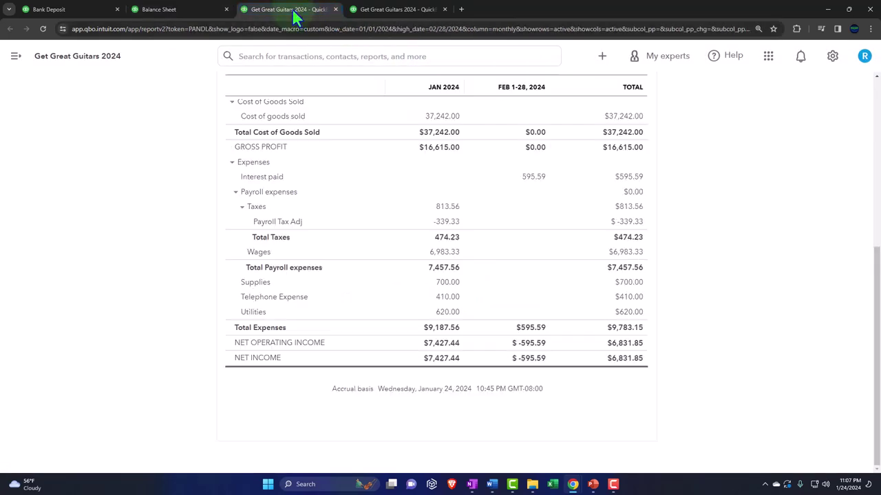
pyautogui.scroll(3, 386, 292)
pyautogui.scroll(2, 386, 292)
pyautogui.click(518, 112)
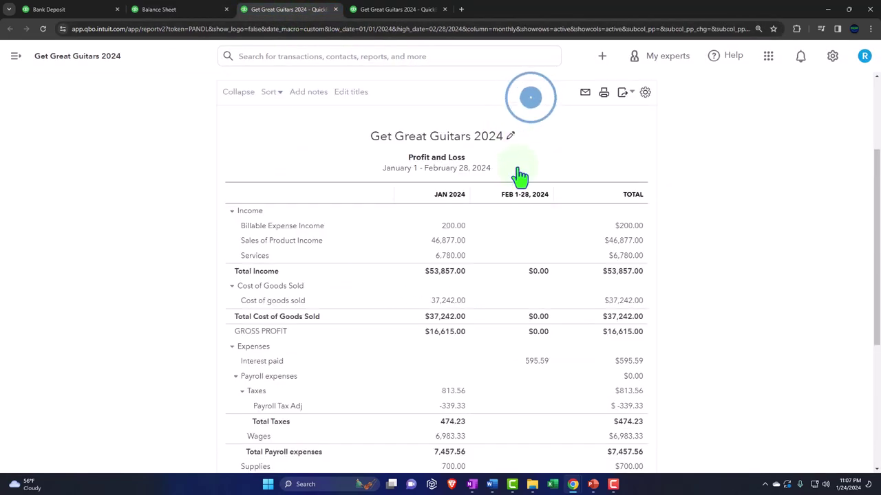
# - Examine how Gains on Sale of Investment under Other Income relates to February's expenses, net operating income and net income
pyautogui.scroll(-3, 514, 236)
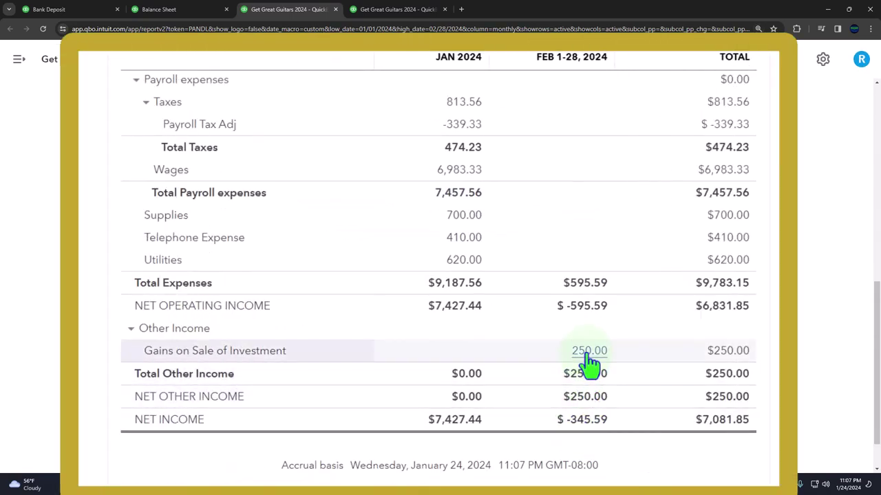
pyautogui.click(132, 330)
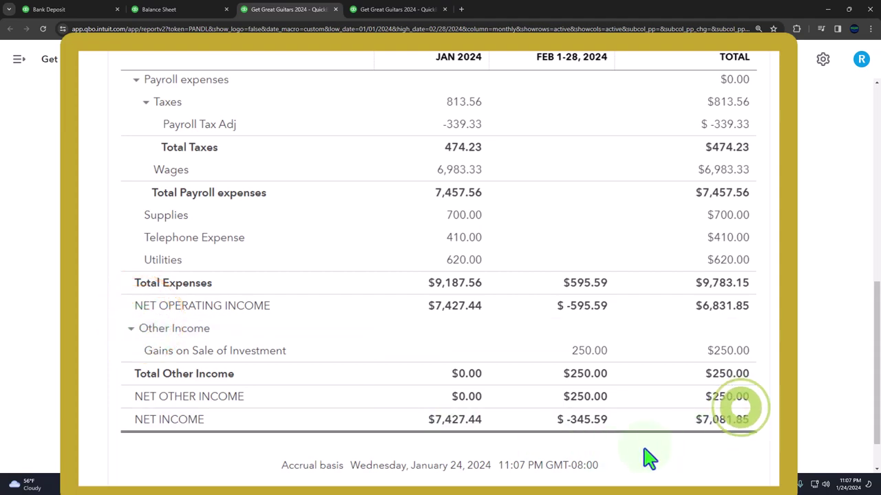
pyautogui.scroll(5, 649, 458)
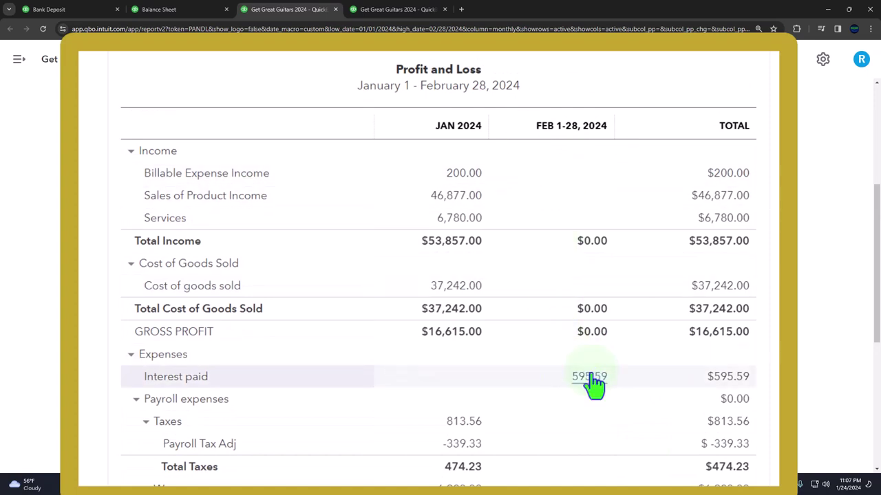
pyautogui.scroll(-5, 591, 382)
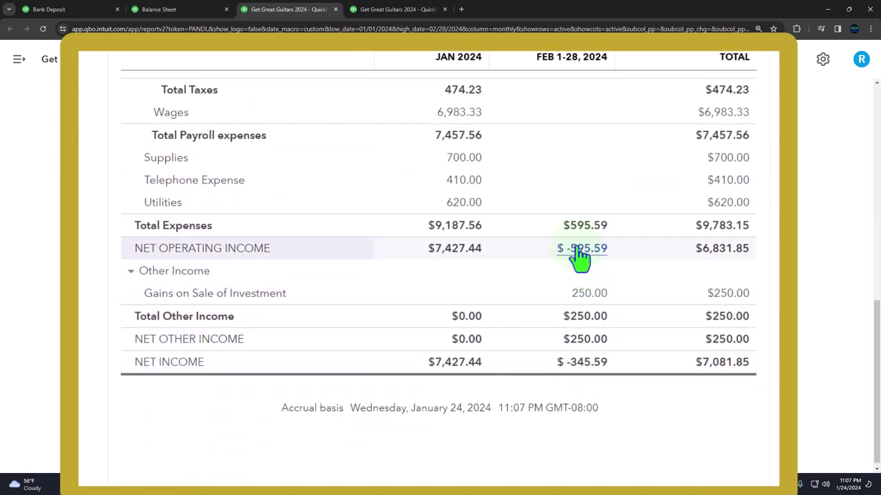
pyautogui.click(581, 316)
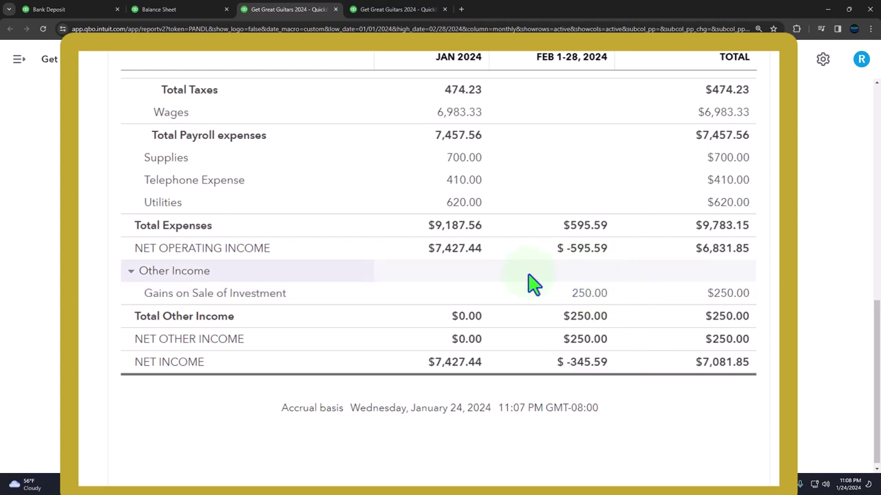
# - Check the Investments - Short Term Stock & Bonds line for January and February on the balance sheet
pyautogui.click(179, 9)
pyautogui.scroll(-1, 153, 270)
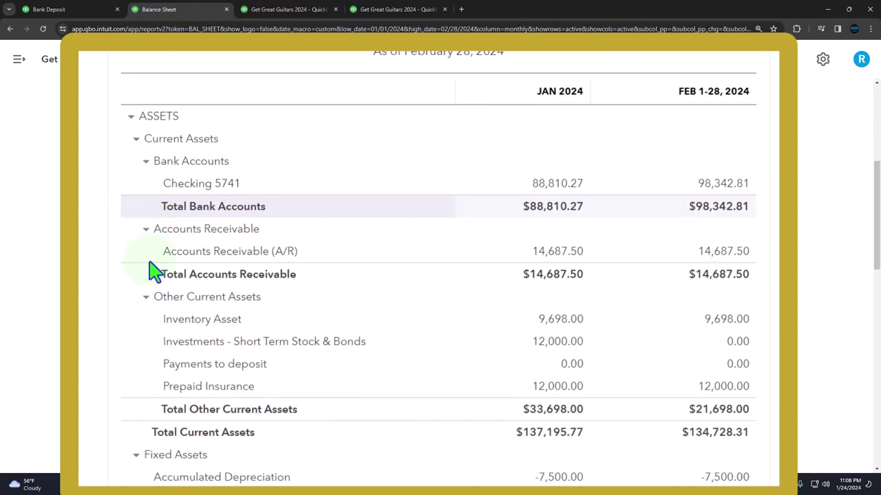
pyautogui.scroll(-2, 152, 274)
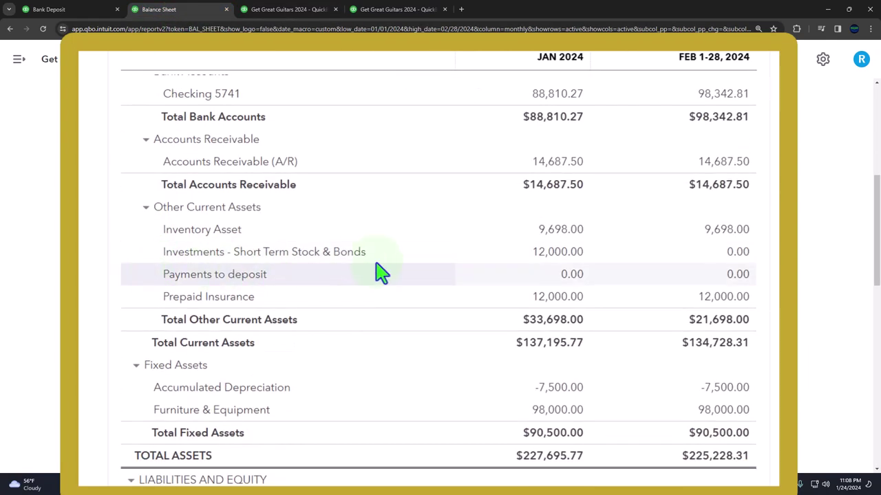
pyautogui.scroll(-1, 556, 265)
pyautogui.click(560, 246)
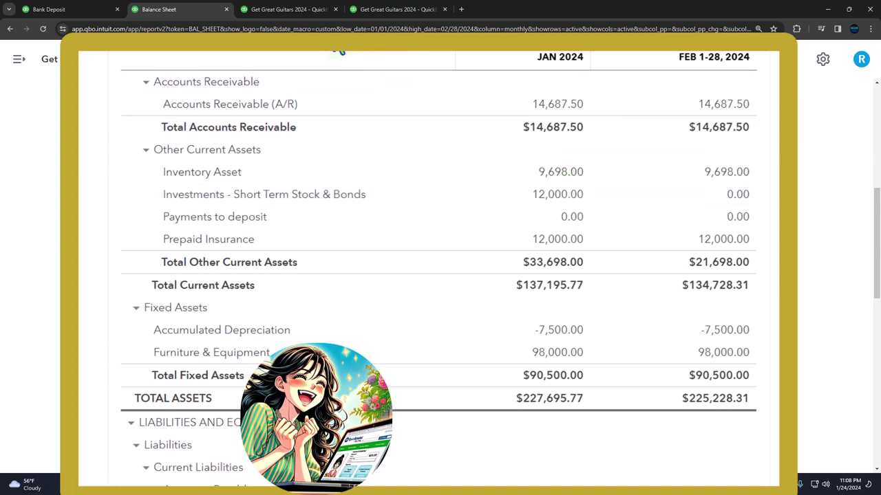
# - Compare the recorded gain and net income on the Profit and Loss report with the investment balances on the balance sheet
pyautogui.click(294, 11)
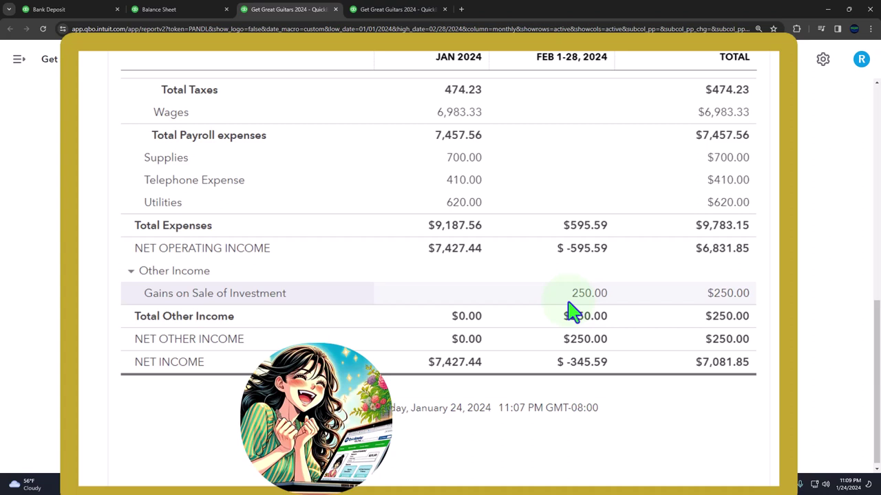
pyautogui.click(165, 9)
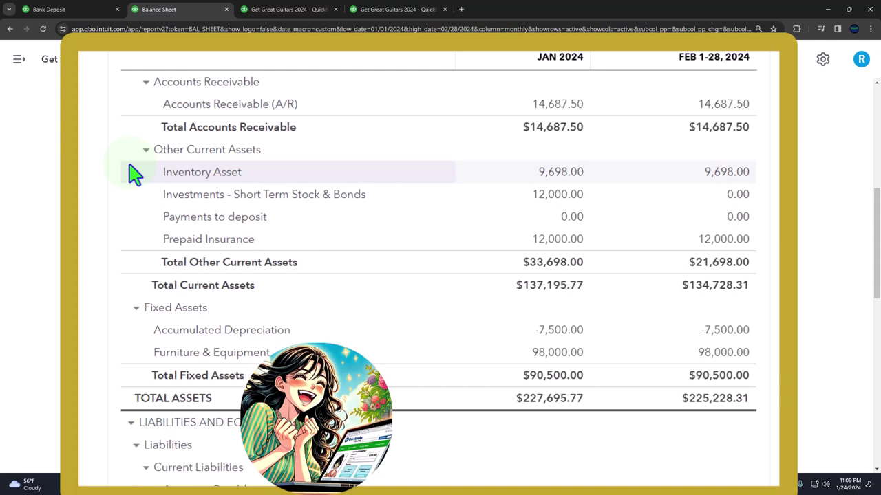
pyautogui.click(563, 200)
pyautogui.click(282, 8)
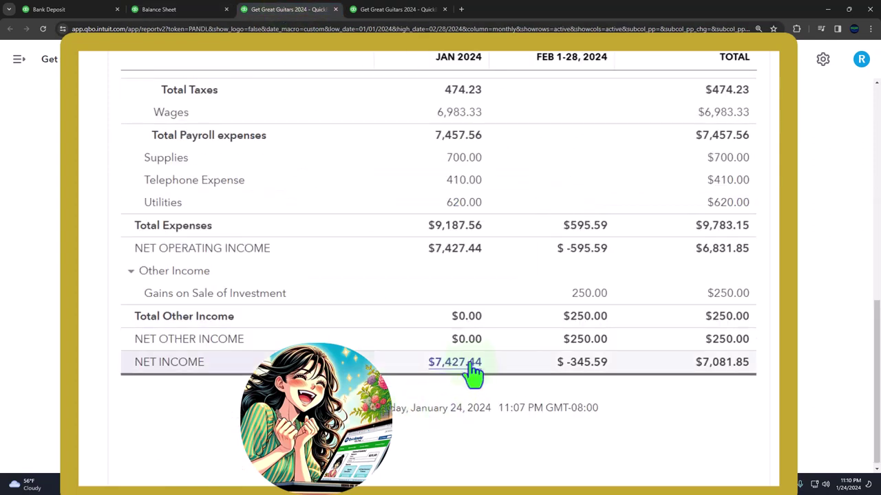
# - Return to the balance sheet and review the January figure for Investments - Short Term Stock & Bonds against February
pyautogui.click(190, 10)
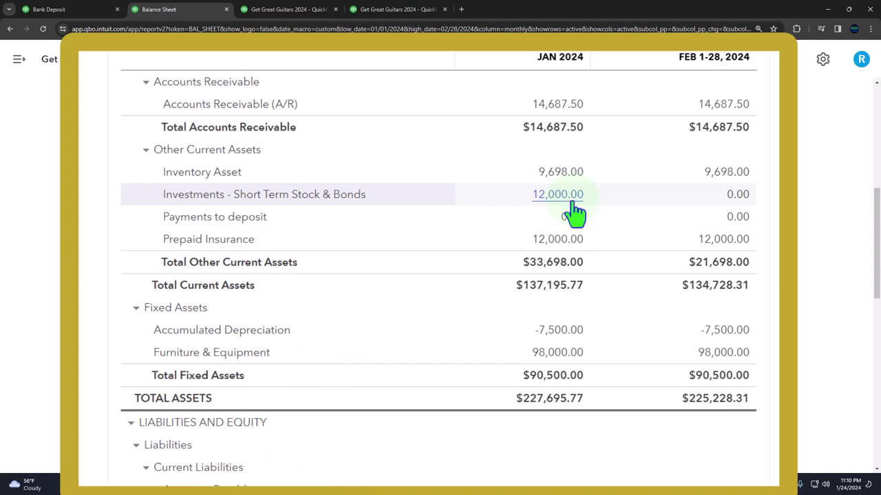
pyautogui.click(541, 205)
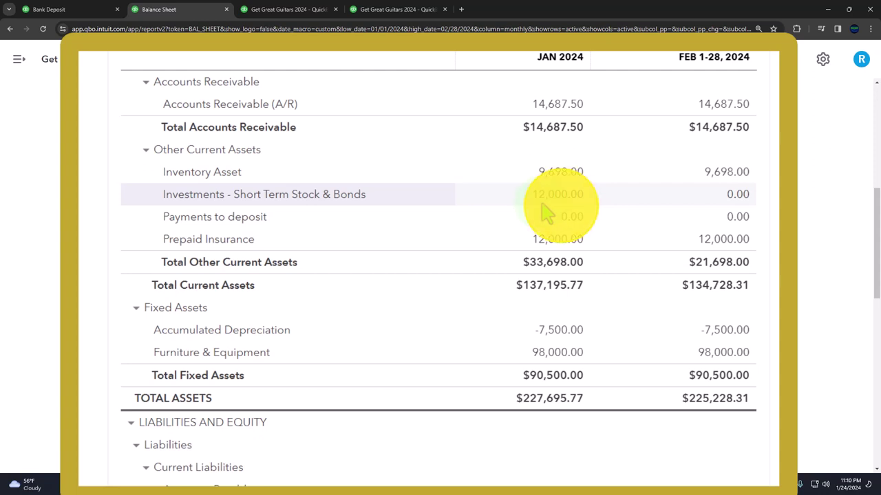
pyautogui.click(550, 199)
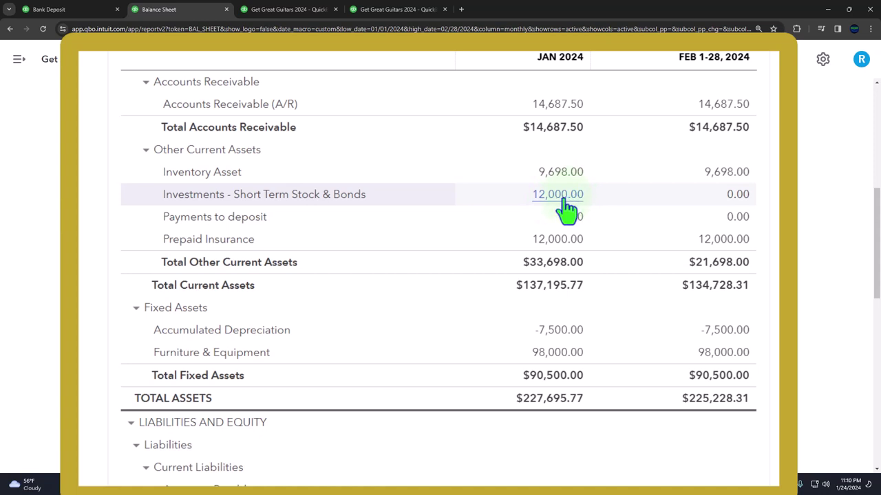
pyautogui.click(566, 207)
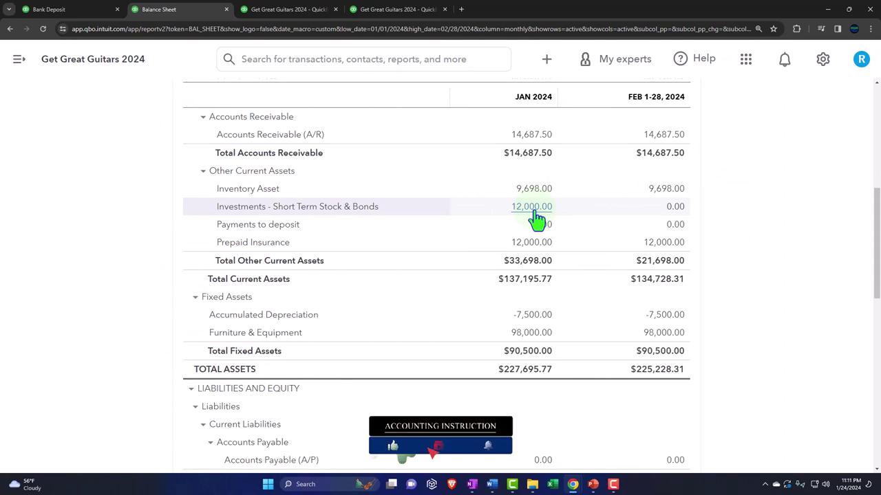
pyautogui.click(535, 212)
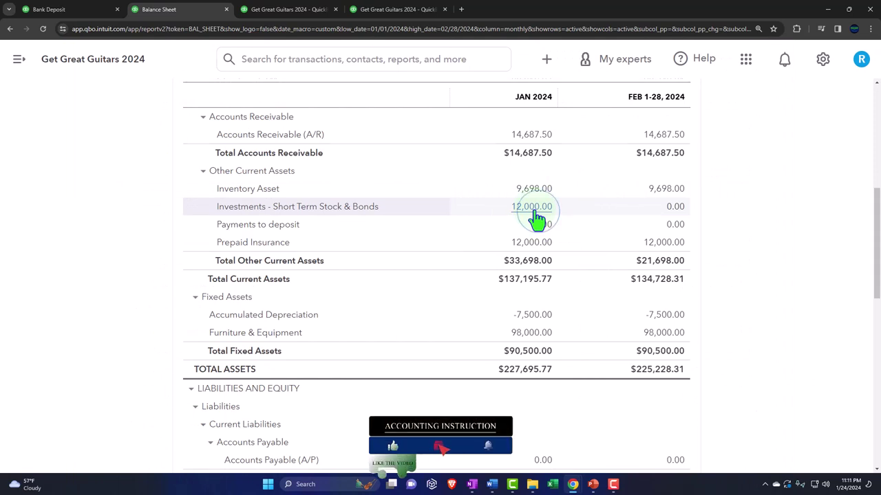
# - Switch to the Trial Balance report and refresh it for January 1 to February 28, 2024
pyautogui.click(396, 10)
pyautogui.scroll(3, 422, 285)
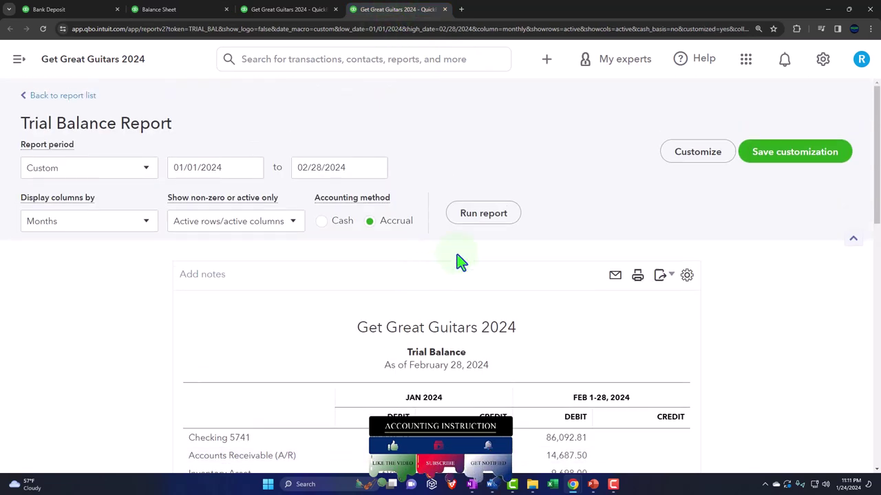
pyautogui.click(487, 218)
pyautogui.scroll(-3, 298, 281)
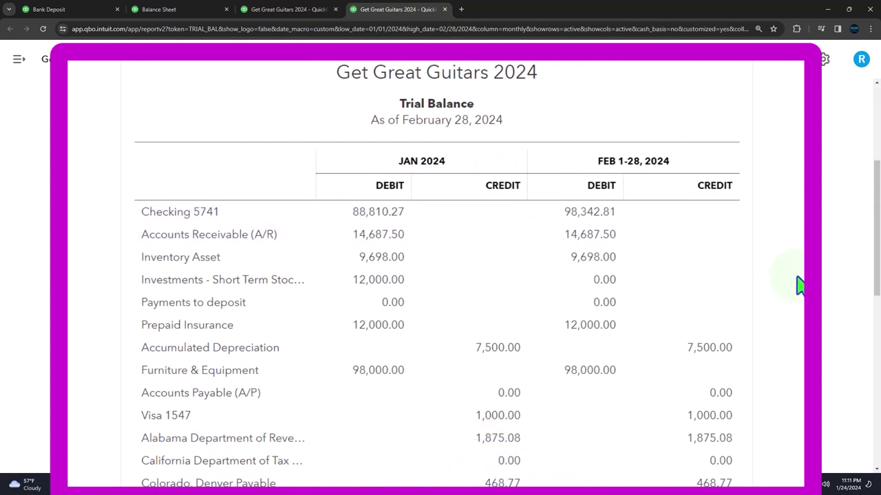
# - Compare the January and February checking and short-term investment balances on the trial balance
pyautogui.scroll(-5, 798, 286)
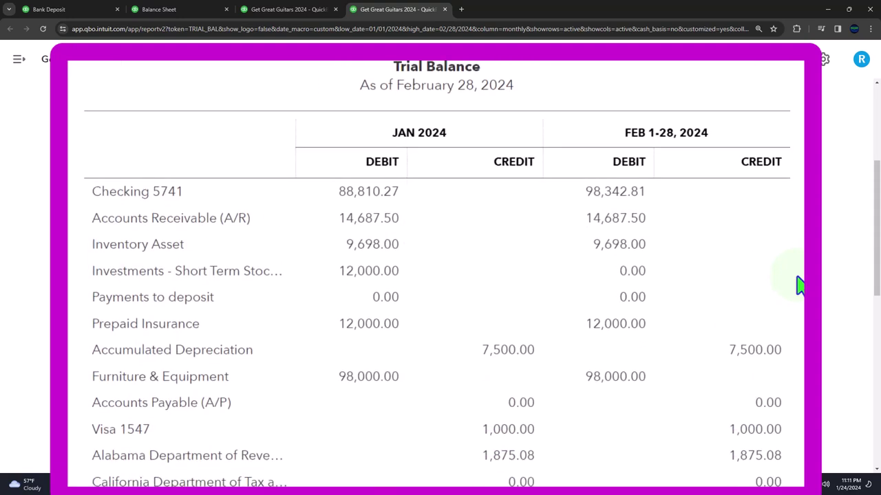
pyautogui.scroll(-3, 798, 286)
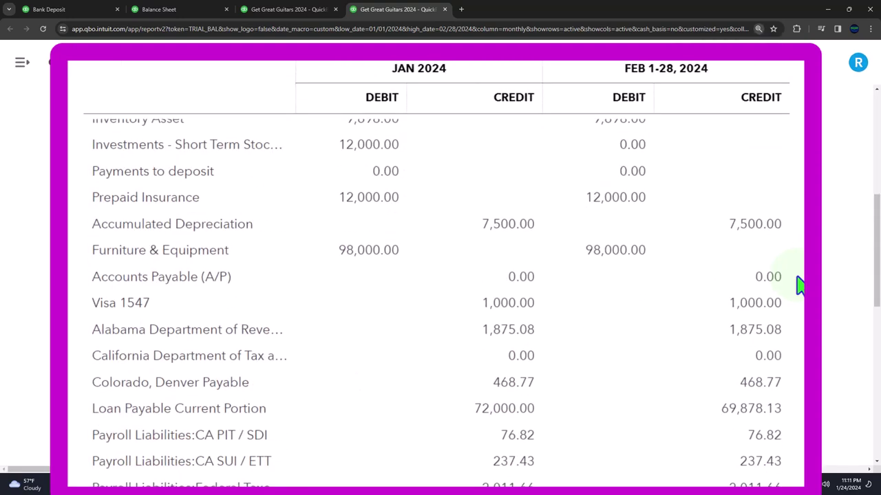
pyautogui.scroll(2, 798, 286)
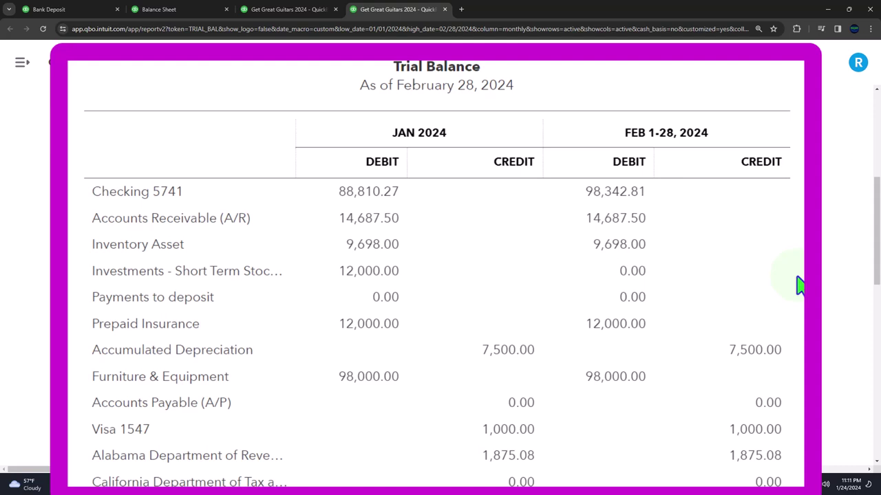
pyautogui.click(158, 196)
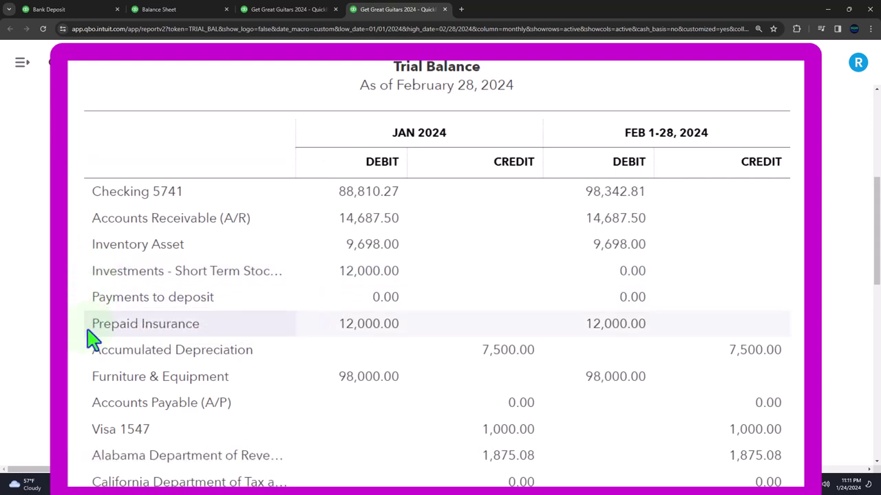
# - Review the trial balance accounts in order, from assets through liabilities, equity, income and expenses to Gains on Sale of Investment
pyautogui.scroll(-2, 92, 338)
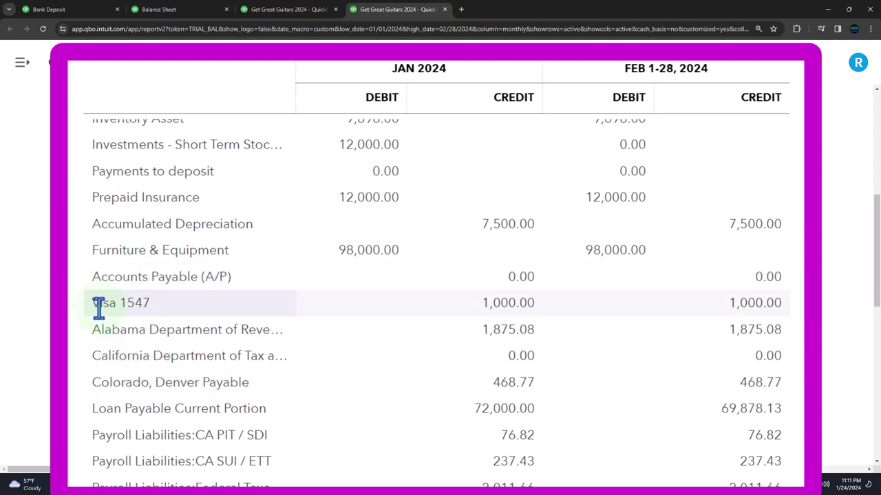
pyautogui.scroll(-1, 98, 309)
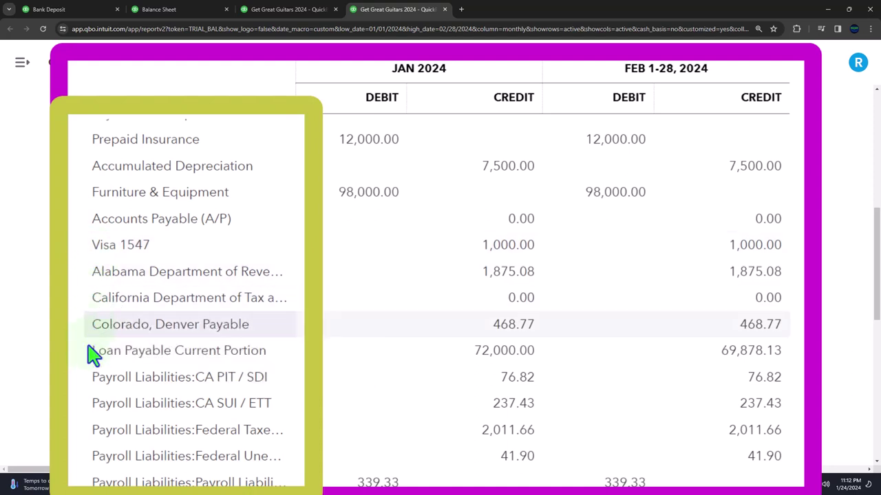
pyautogui.scroll(-1, 92, 377)
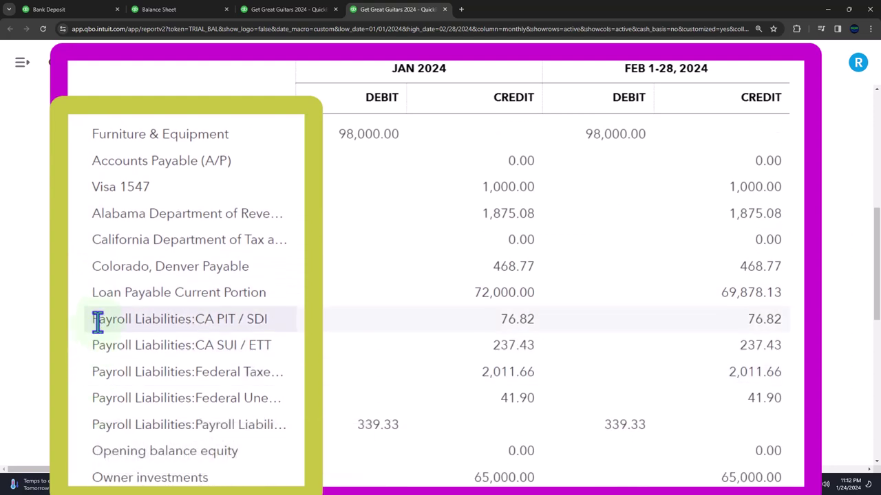
pyautogui.scroll(-1, 92, 350)
pyautogui.scroll(-1, 92, 350)
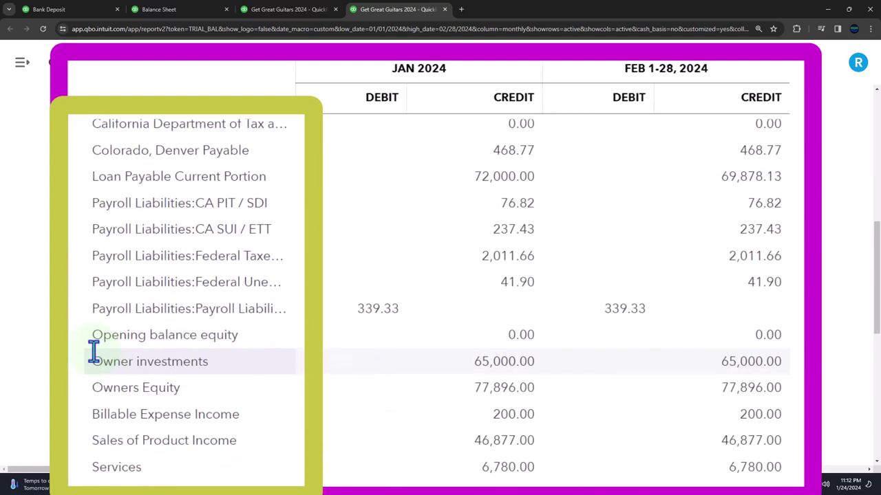
pyautogui.scroll(-2, 95, 330)
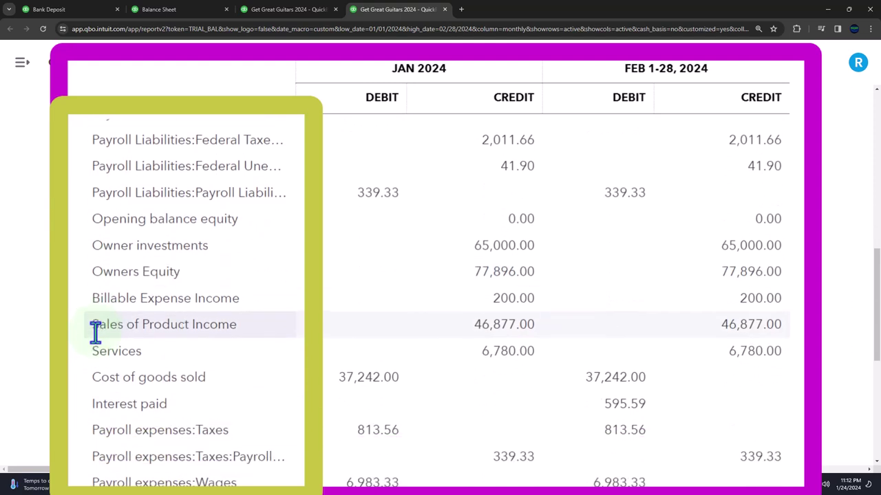
pyautogui.scroll(-1, 102, 233)
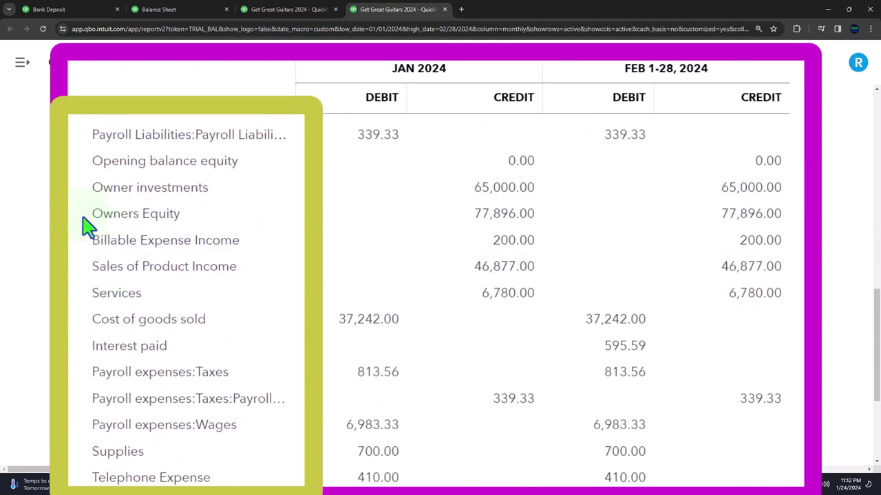
pyautogui.scroll(-2, 94, 223)
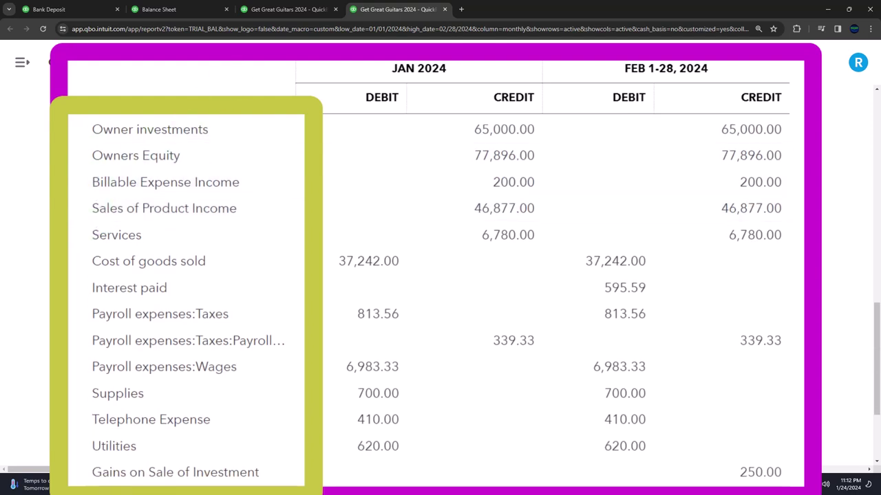
# - Compare total net income on the Profit and Loss report with the equity accounts on the trial balance
pyautogui.click(301, 8)
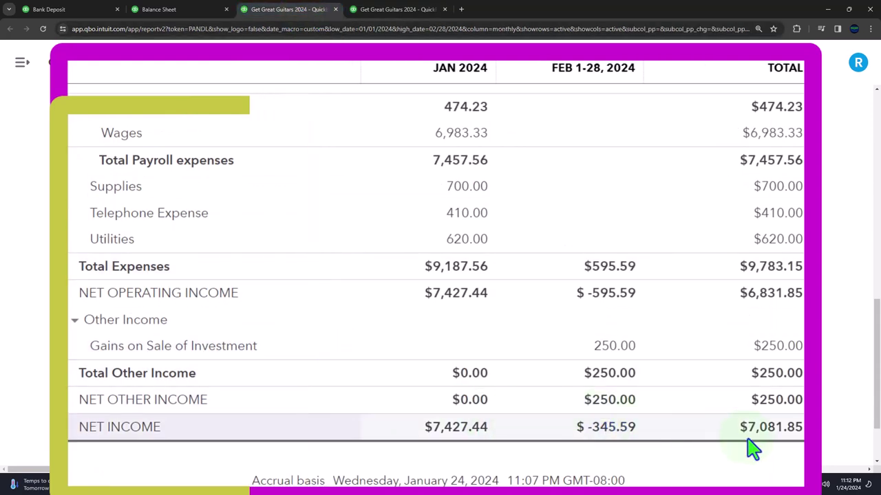
pyautogui.click(766, 405)
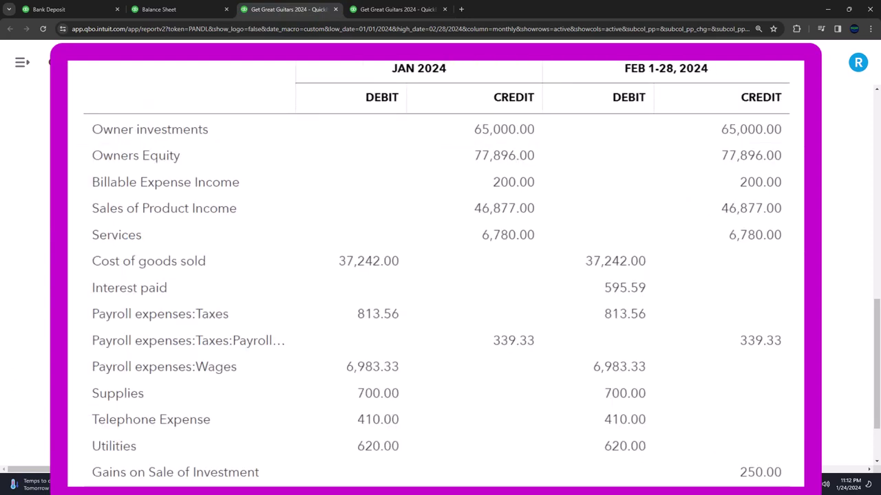
pyautogui.click(399, 13)
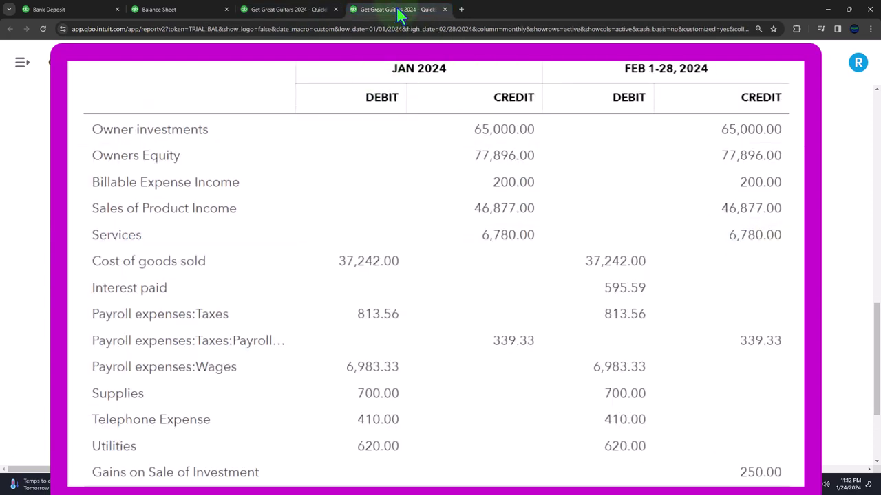
pyautogui.click(124, 188)
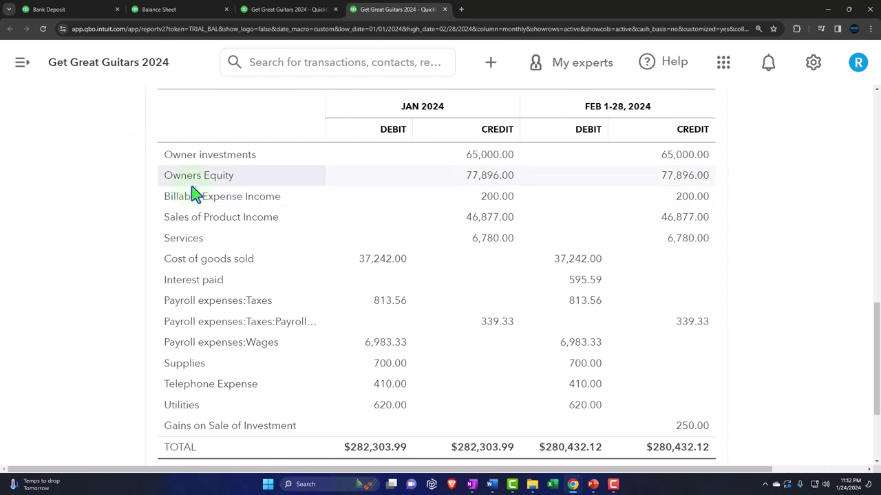
# - Run the Trial Balance report for 01/01/2025 to 01/01/2025 and check the Owners Equity line
pyautogui.scroll(15, 192, 187)
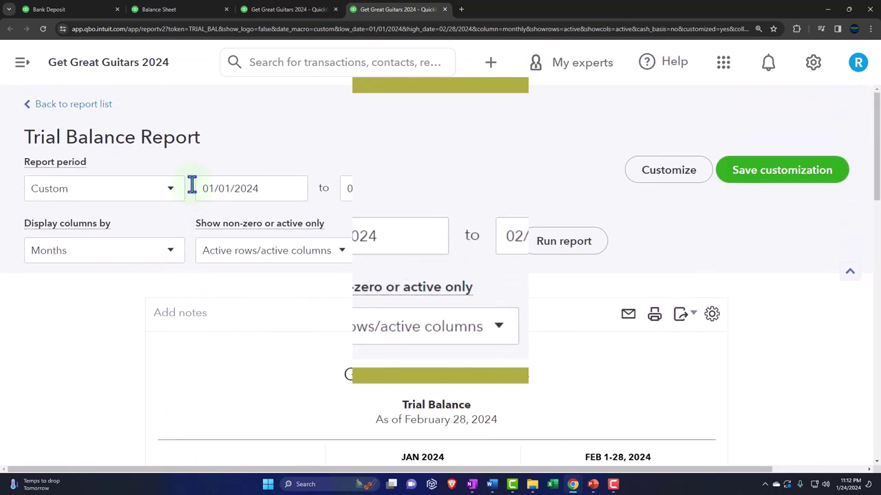
pyautogui.doubleClick(258, 187)
pyautogui.hotkey('ctrl', 'a')
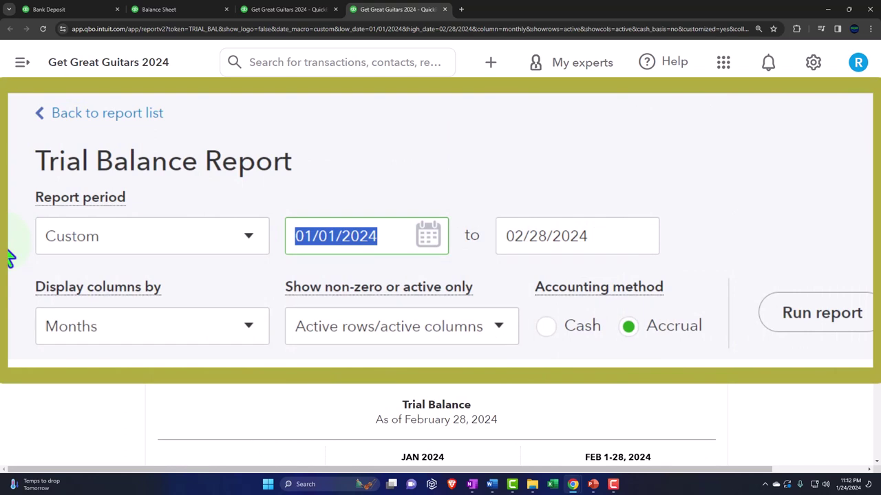
pyautogui.write('010125')
pyautogui.press('Tab')
pyautogui.write('0')
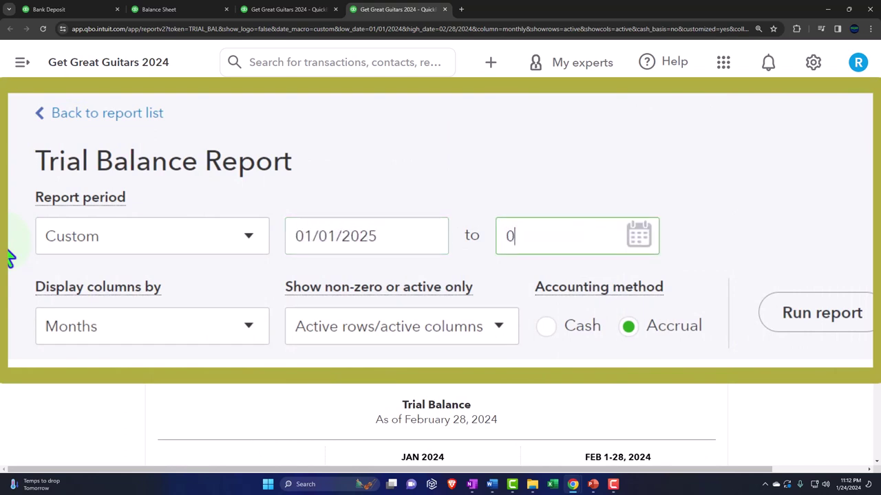
pyautogui.write('12')
pyautogui.press('BackSpace')
pyautogui.write('1/2025')
pyautogui.click(301, 208)
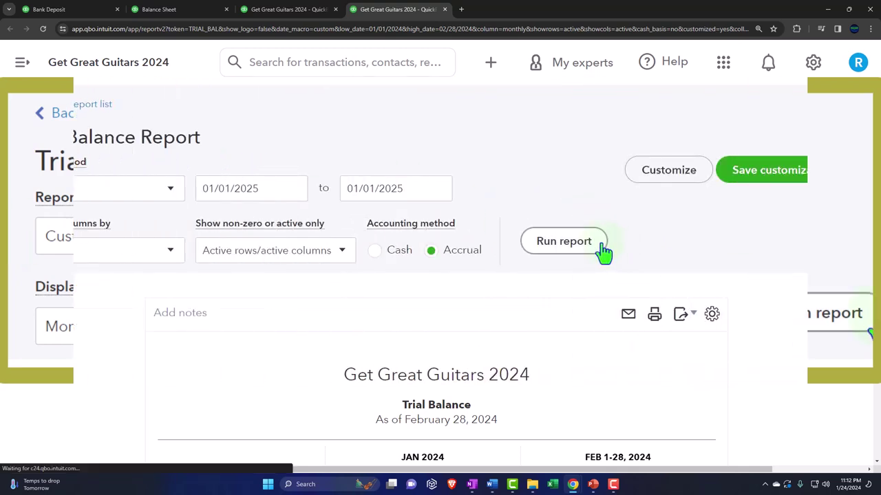
pyautogui.click(602, 245)
pyautogui.scroll(-10, 600, 250)
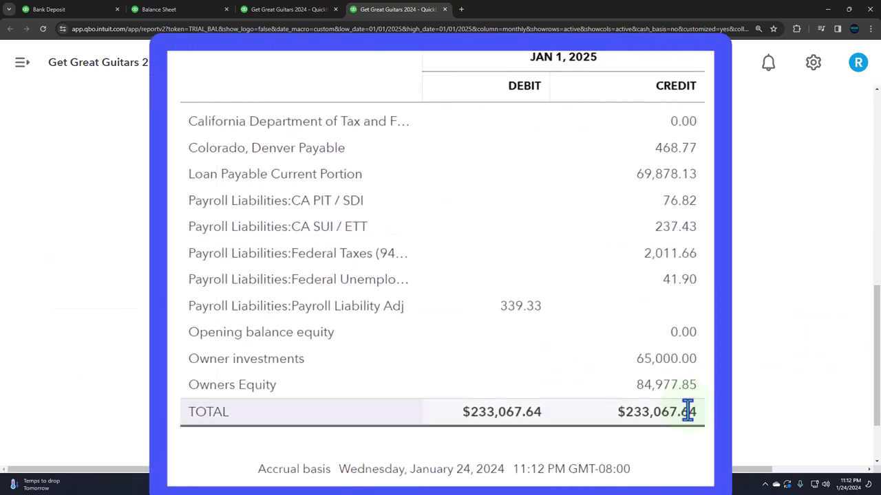